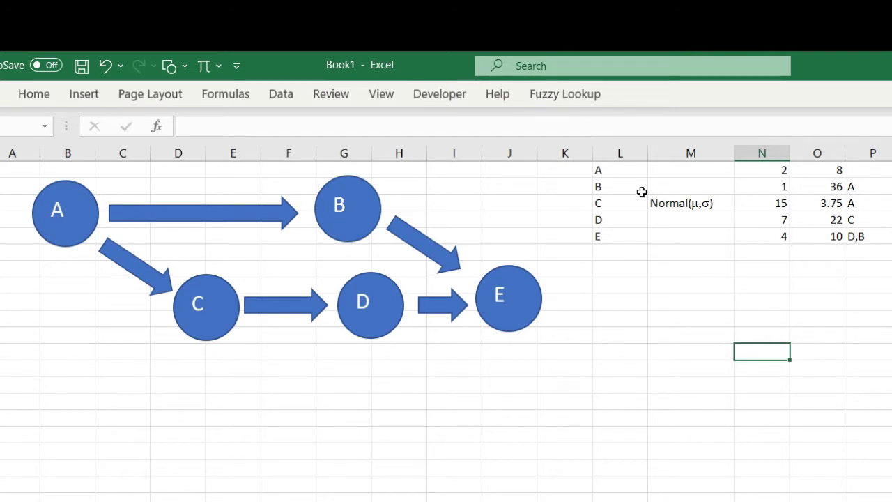
- Move the task table down one row and enter the header Precedence above the predecessor column in P1
left_click(871, 183)
key("Up")
key("Up")
left_click(816, 403)
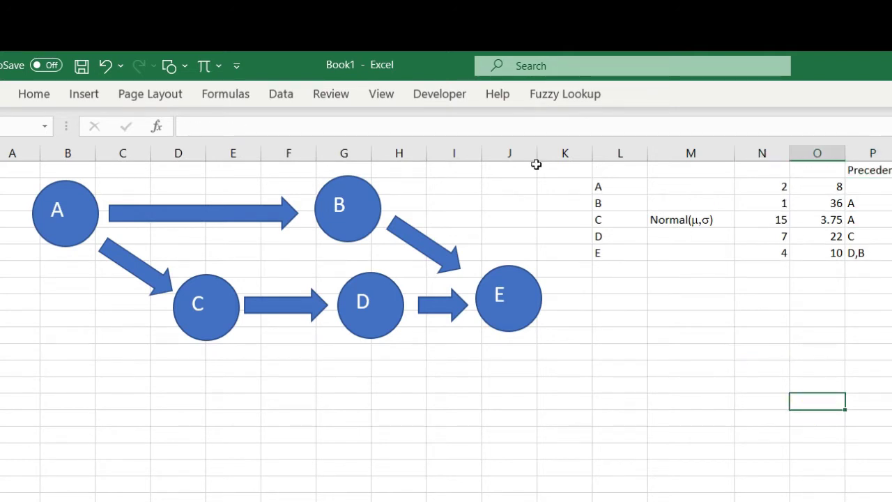
- Review the predecessors listed for tasks B, C and D in the task table
left_click(604, 202)
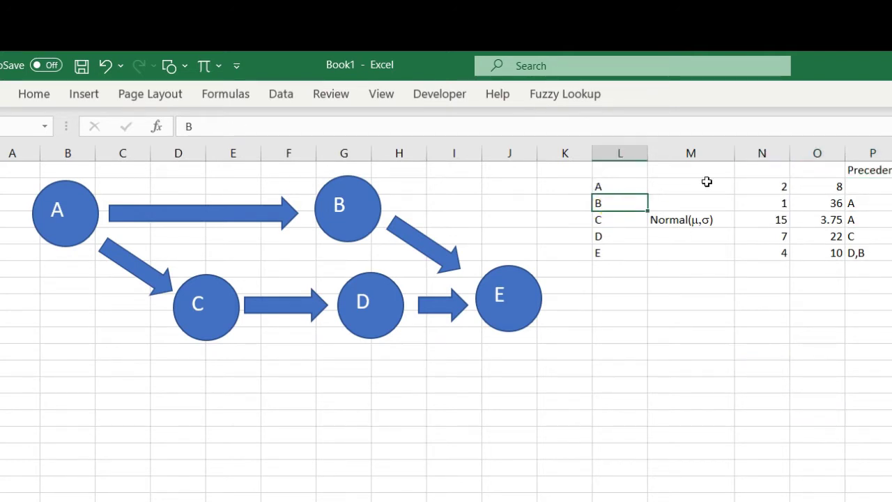
left_click(861, 200)
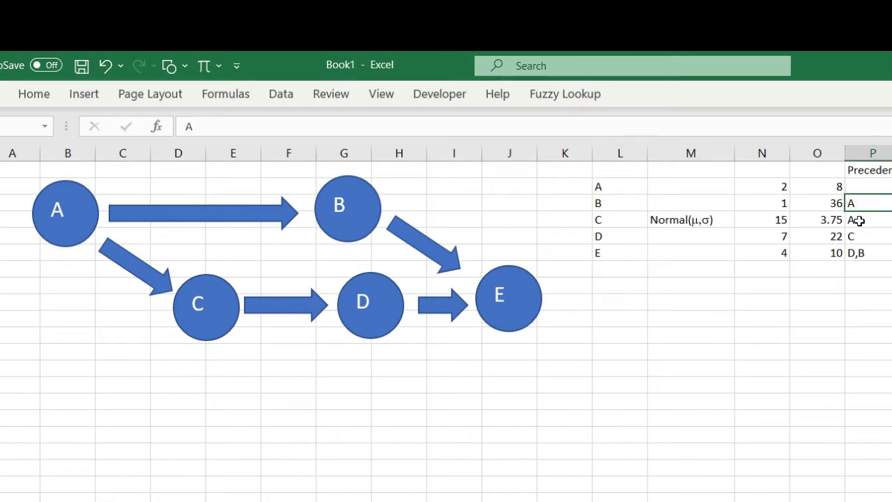
left_click(861, 220)
left_click(862, 236)
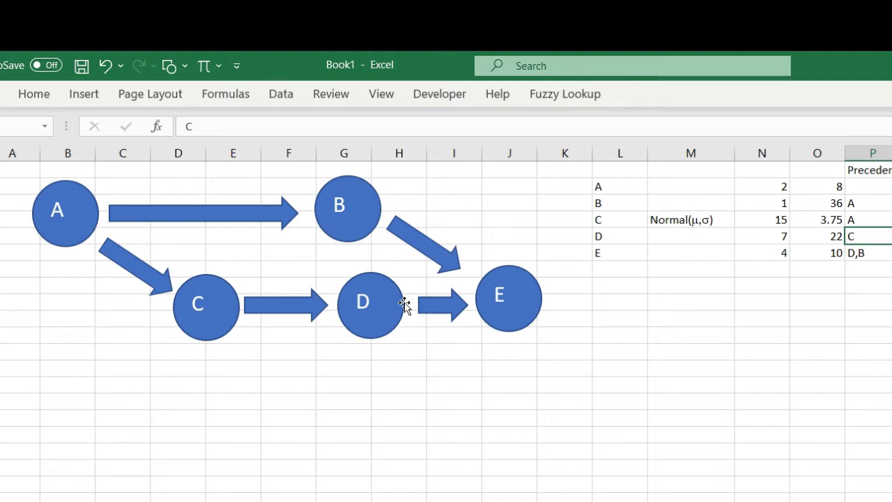
- Review the duration parameters of tasks A to E, including the normal distribution parameters of task C
left_click(753, 171)
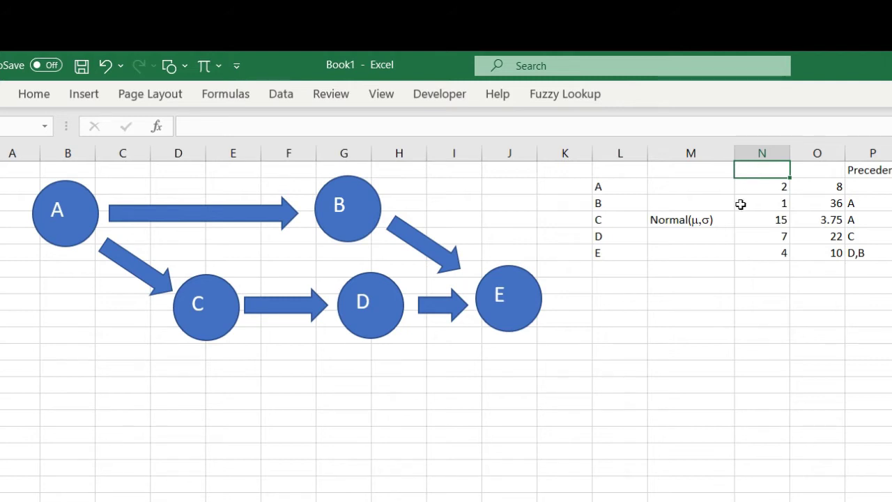
left_click(753, 182)
left_click_drag(753, 183, 832, 185)
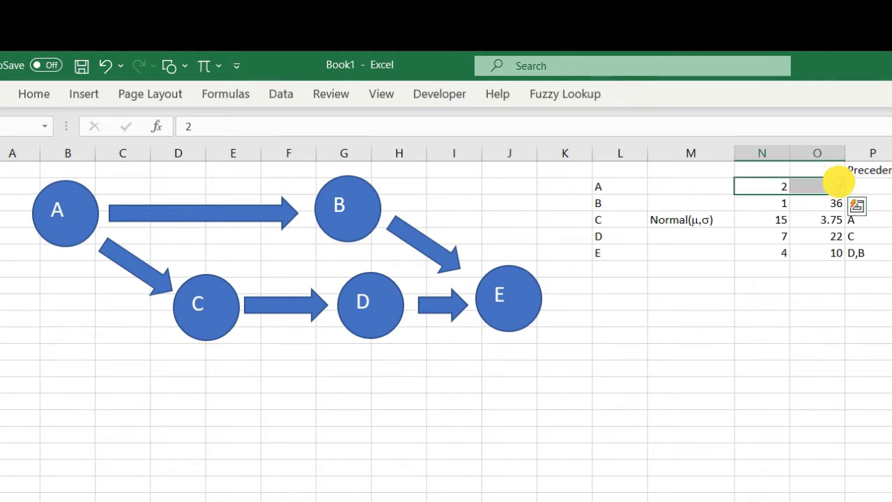
left_click_drag(769, 203, 792, 202)
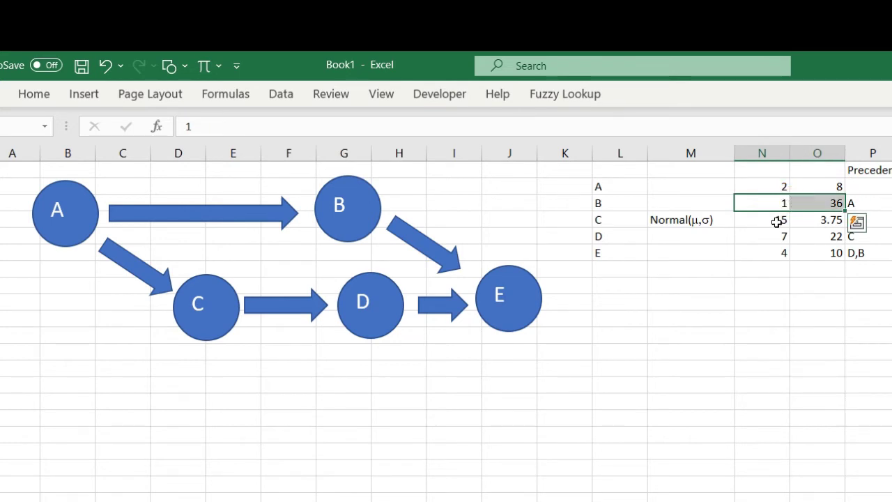
left_click(695, 220)
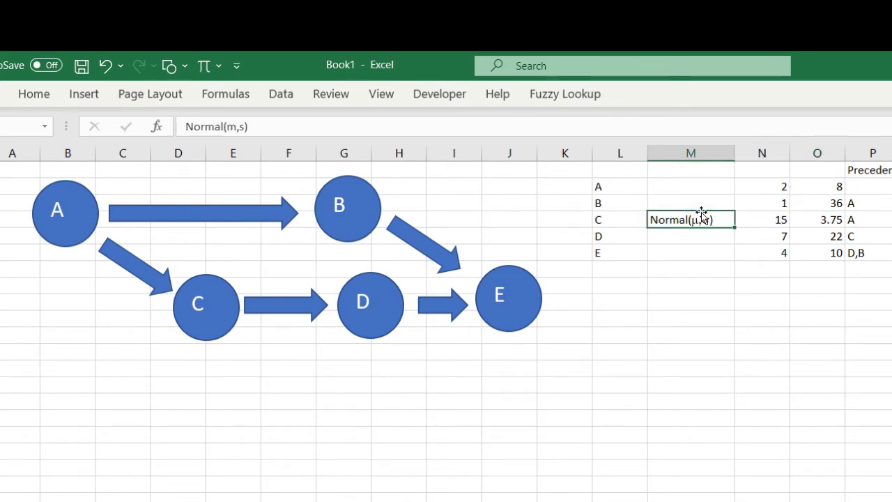
left_click(773, 220)
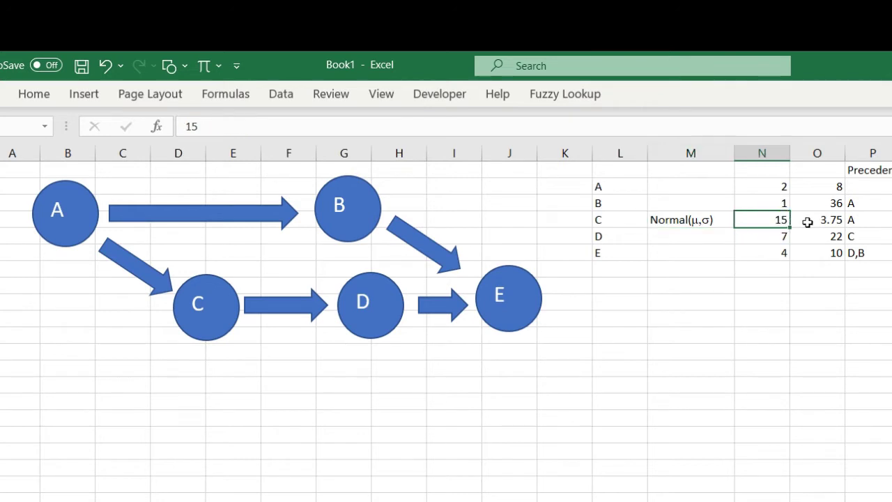
left_click(809, 221)
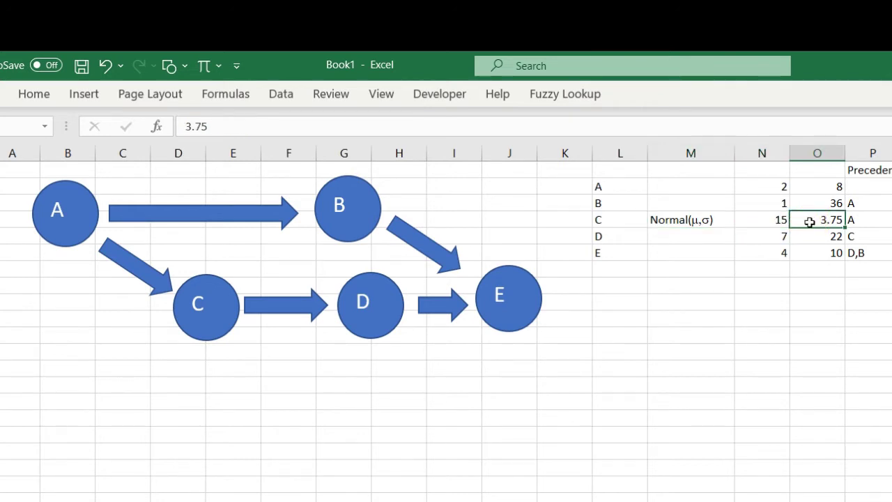
left_click(773, 250)
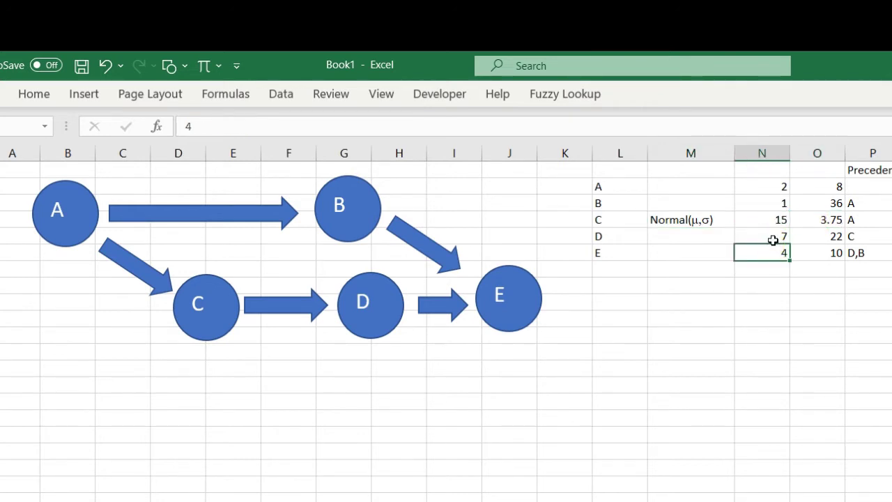
left_click(772, 236)
left_click_drag(772, 235, 806, 253)
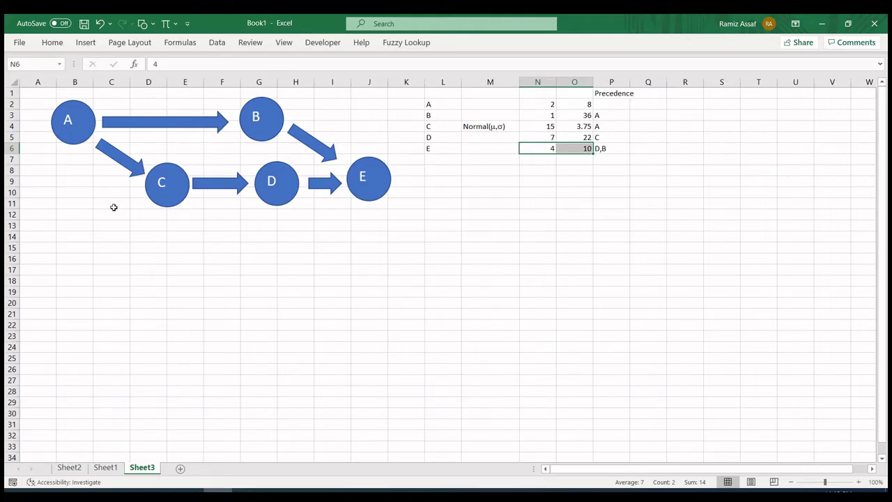
- Enter the run numbers 1, 2 and 3 down column B starting at B14
left_click(104, 243)
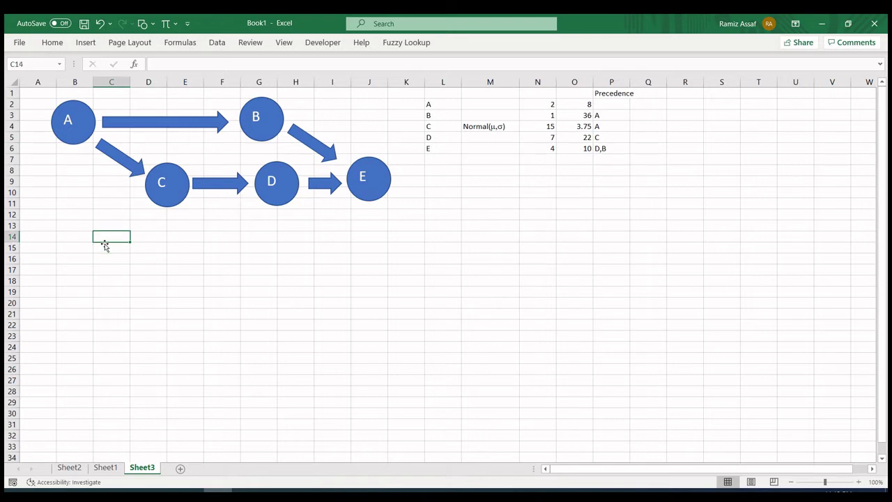
key("Left")
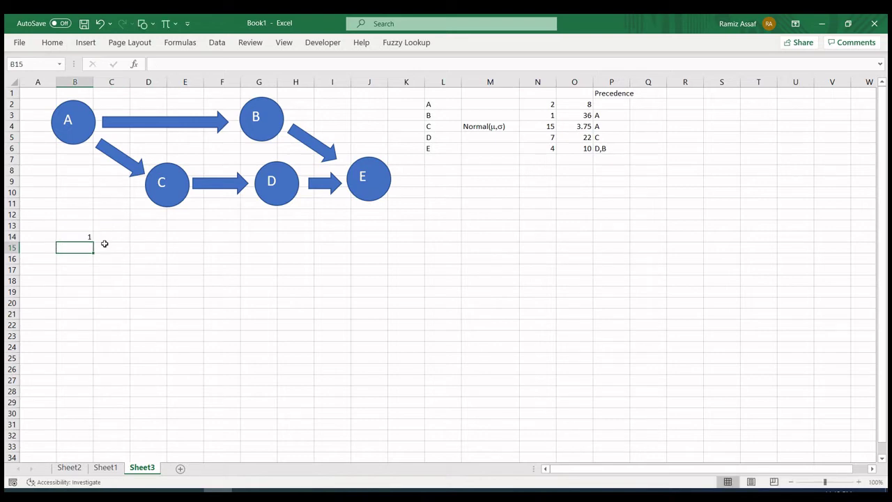
type("1")
key("Return")
type("2")
key("Return")
type("3")
key("Return")
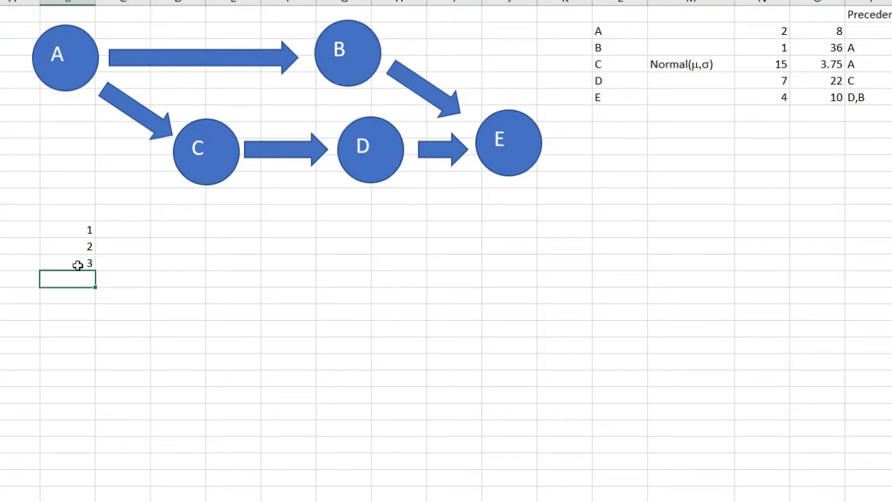
- Number the simulation runs from B14 downward with the formula =SEQUENCE(10000,1,1,1)
left_click(80, 236)
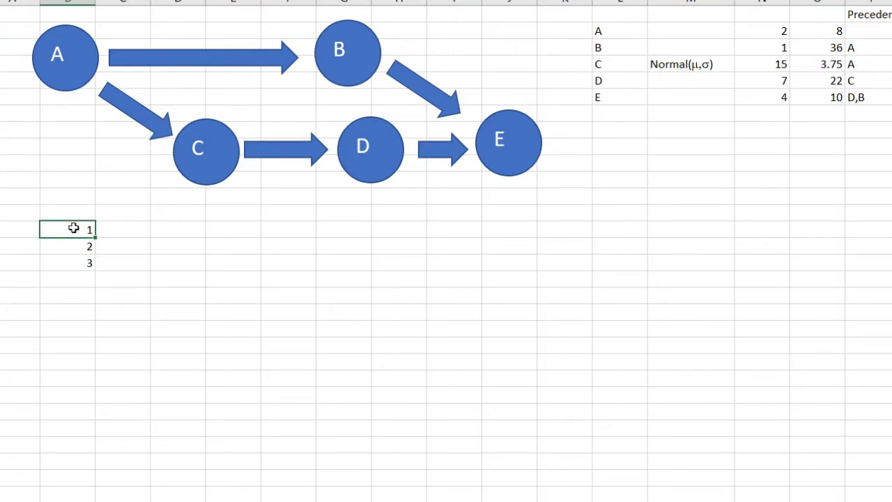
type("=seq")
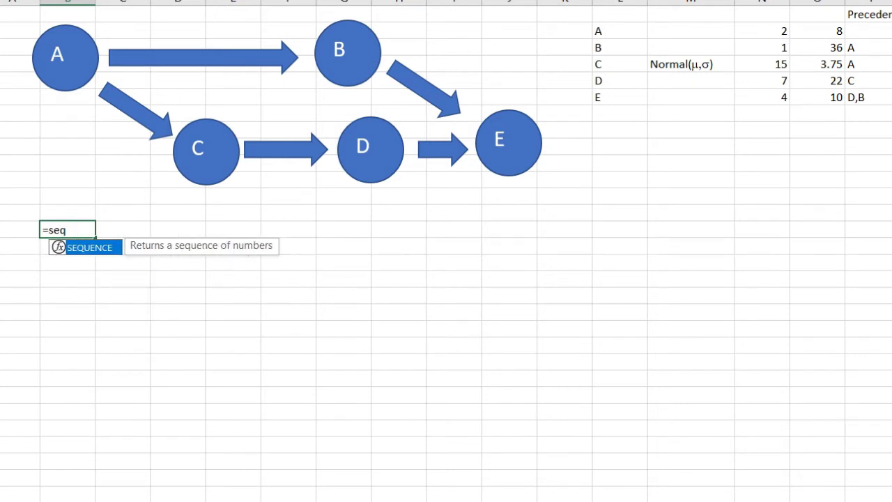
key("Tab")
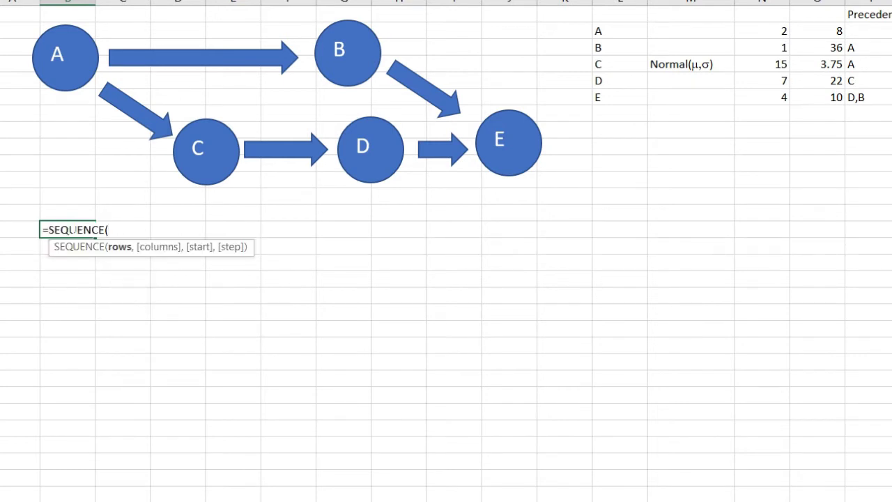
type("10000,1,1,")
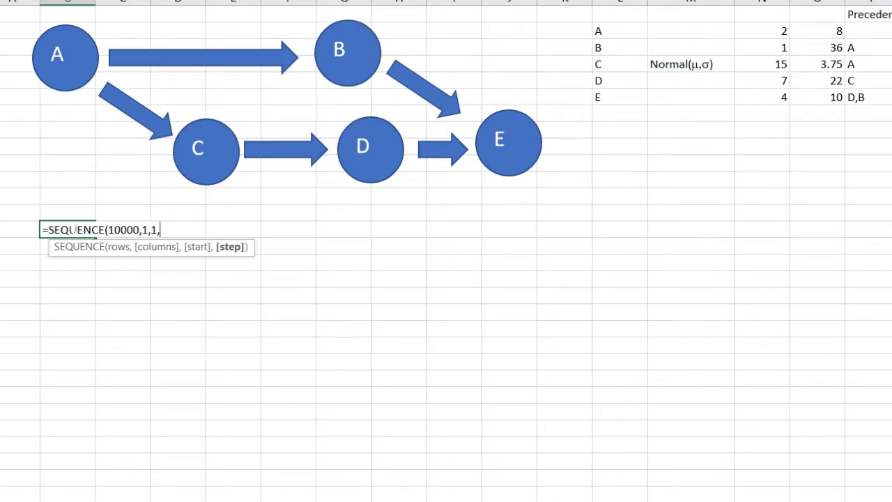
type("1")
key("Return")
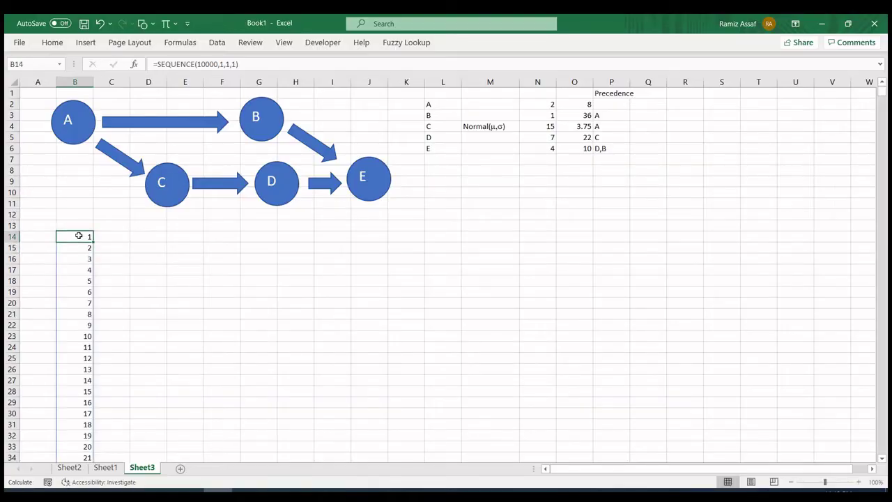
- Check the last entry of the run number column and return to its start
key("ctrl+Down")
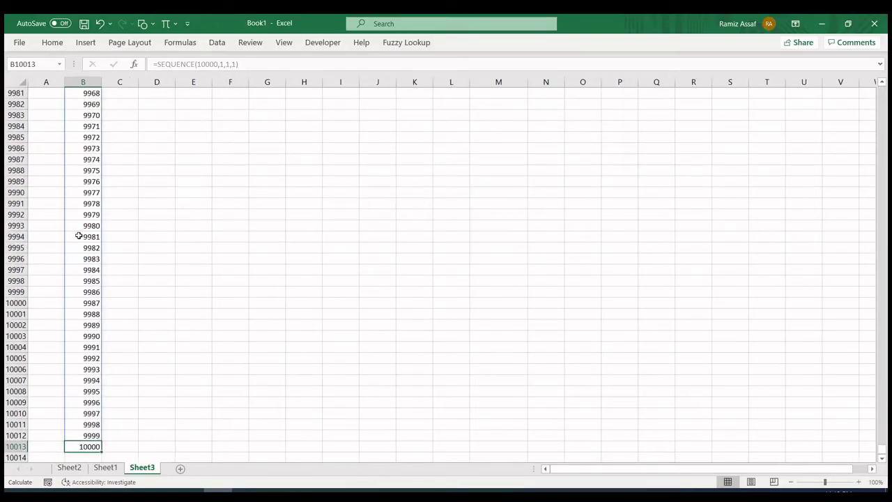
key("ctrl+Up")
key("Up")
key("Up")
key("Up")
key("Up")
key("Up")
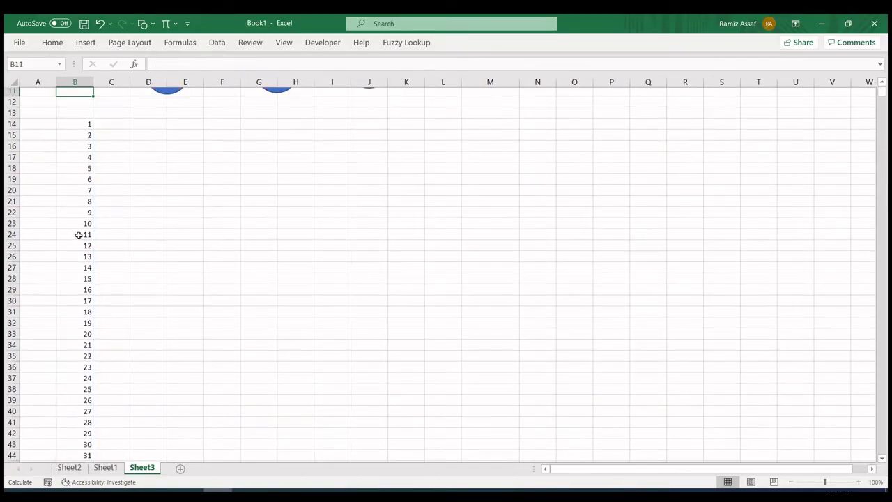
- Enter the task headers A, B, C, D and E in C13:G13 above the simulation rows
key("Down")
key("Down")
key("Down")
key("Down")
key("Right")
key("Up")
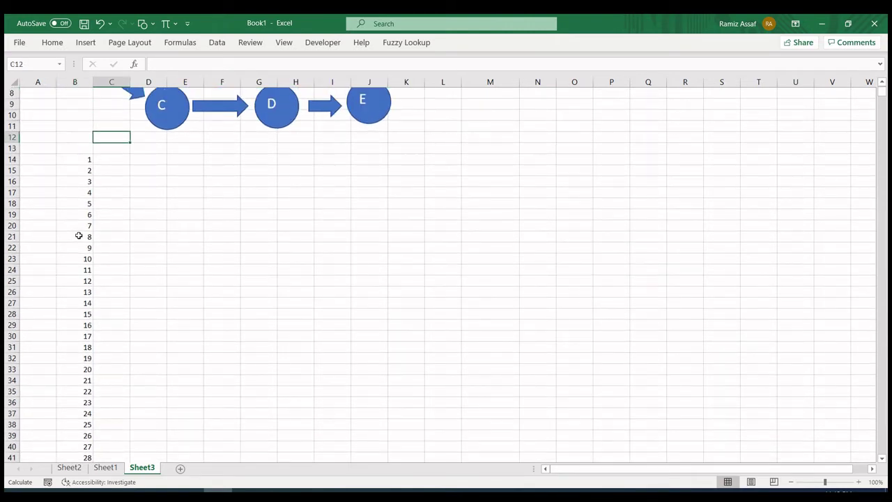
key("Down")
type("A")
key("Tab")
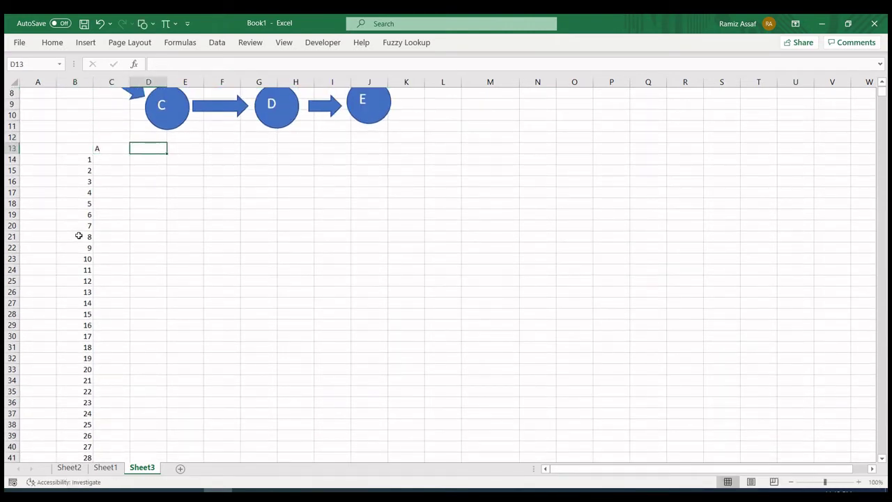
type("B")
key("Tab")
type("C")
key("Tab")
type("D")
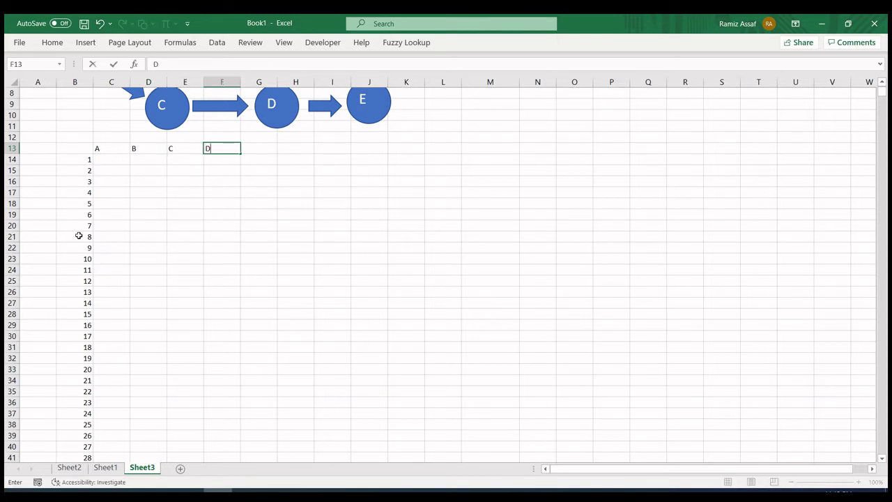
key("Tab")
type("E")
key("Up")
key("Up")
key("Up")
key("Up")
key("Up")
key("Up")
key("Up")
key("Up")
key("Up")
key("Up")
key("Up")
key("Up")
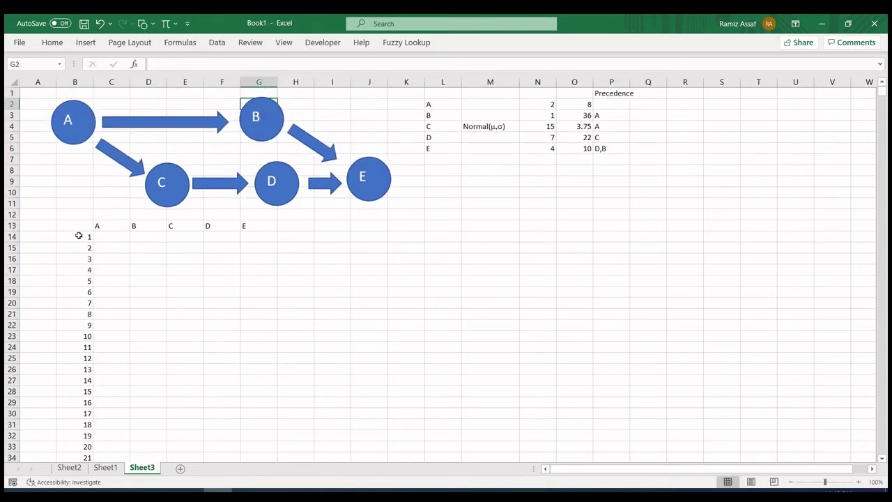
key("Down")
key("Down")
key("Down")
key("Down")
key("Down")
key("Down")
key("Down")
key("Down")
key("Down")
key("Left")
key("Left")
key("Left")
key("Down")
key("Down")
key("Down")
key("Left")
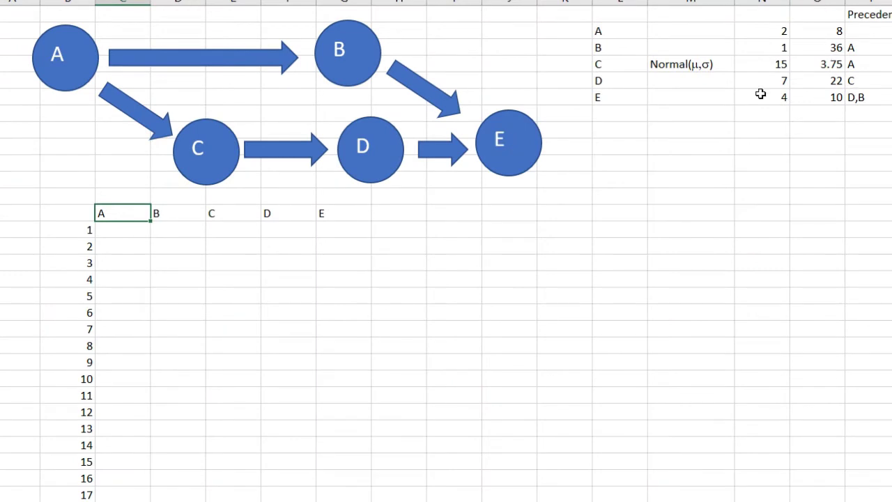
- Simulate task A's duration for the first run in C14 with =RANDBETWEEN(2,8)
left_click(129, 230)
type("ra")
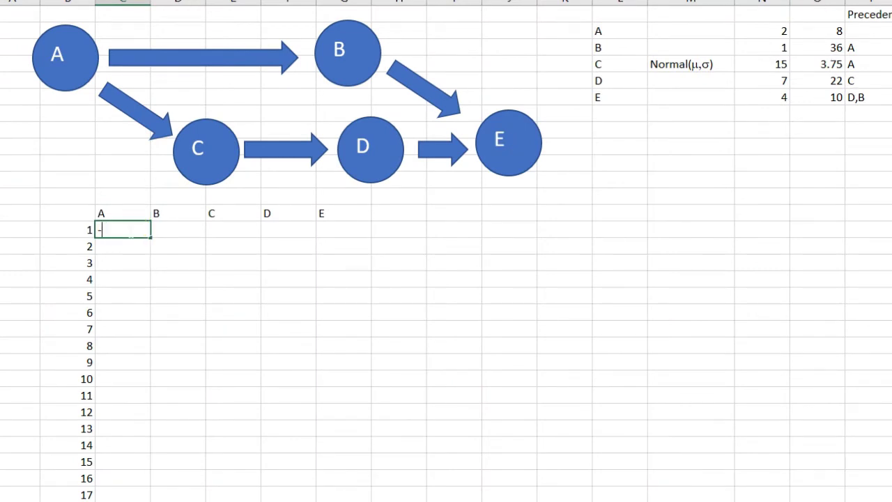
type("=randb")
key("Tab")
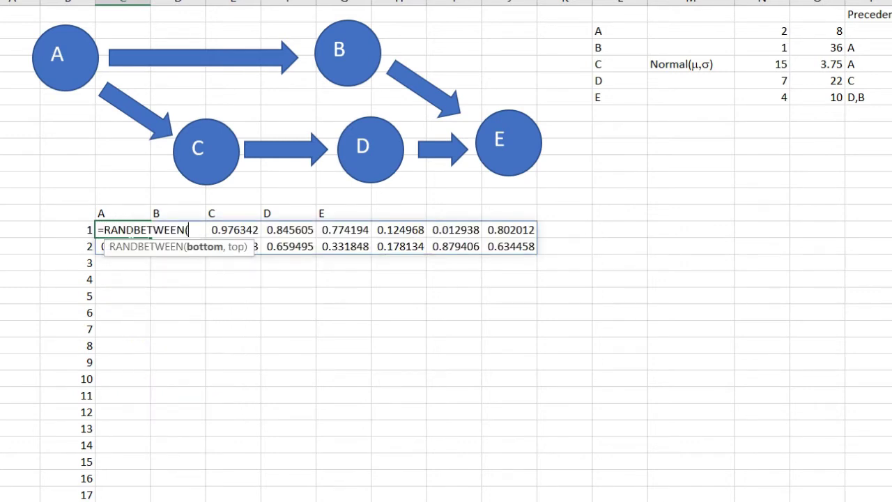
type("2,8")
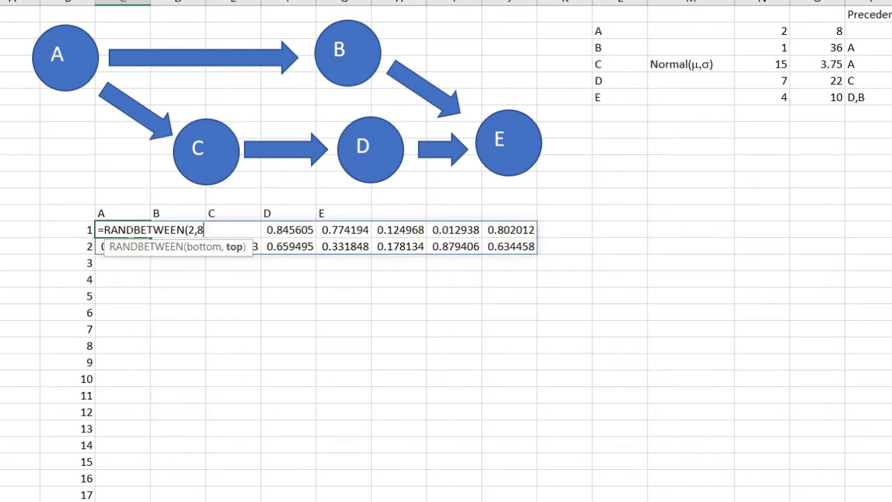
type(")")
key("Return")
- Simulate task B's duration for the first run in D14 with =RANDBETWEEN(1,36)
key("Up")
key("Right")
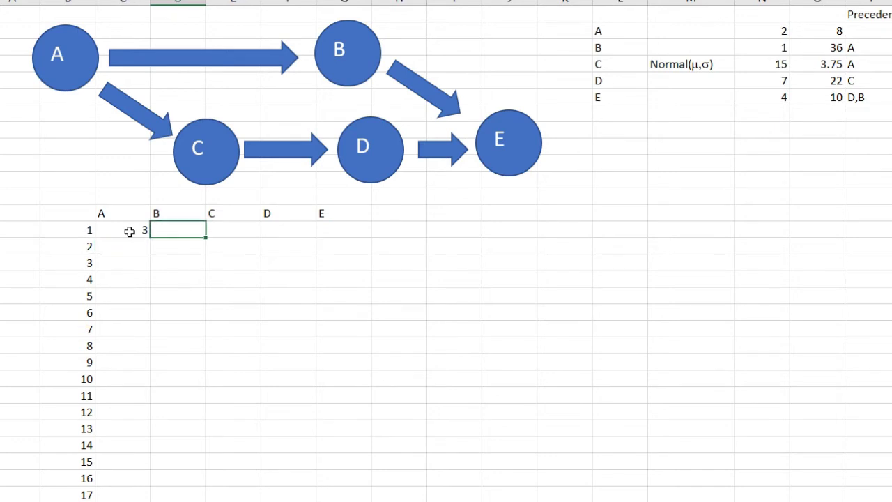
type("=randb")
key("Tab")
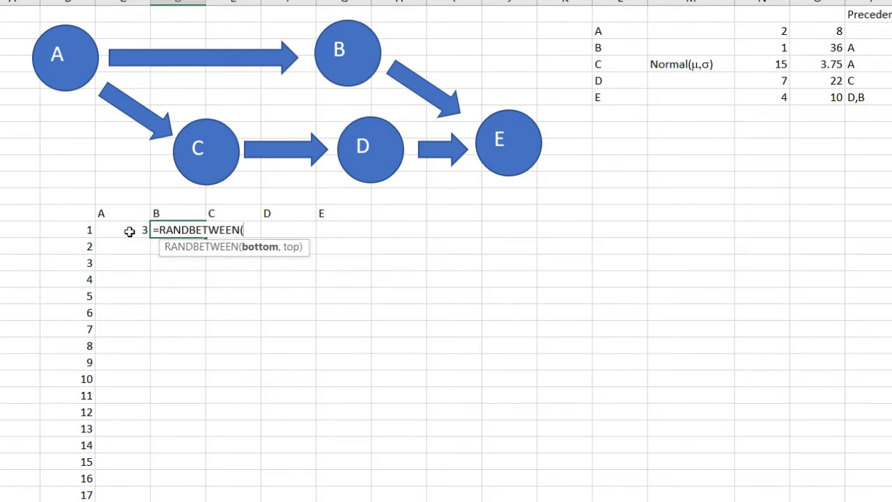
type("1,36)")
key("Return")
- Simulate task C's duration for the first run in E14 with =INT(NORM.INV(RAND(),15,3.75))
key("Up")
key("Right")
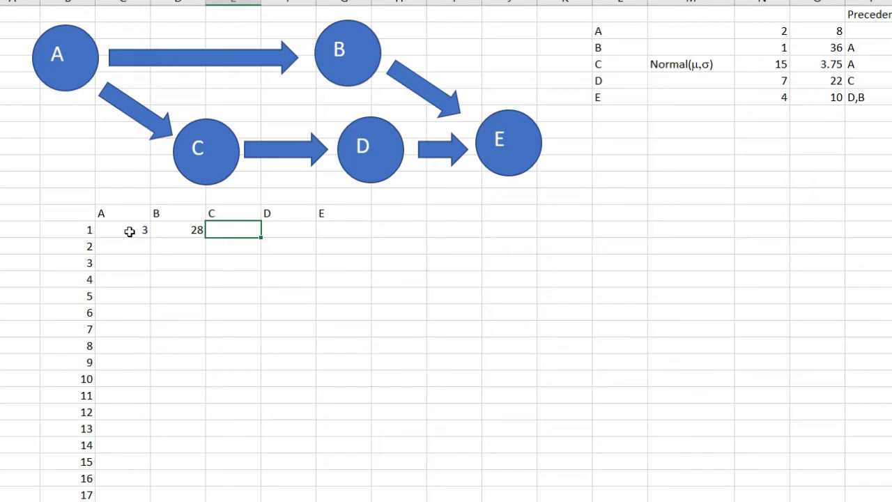
type("int")
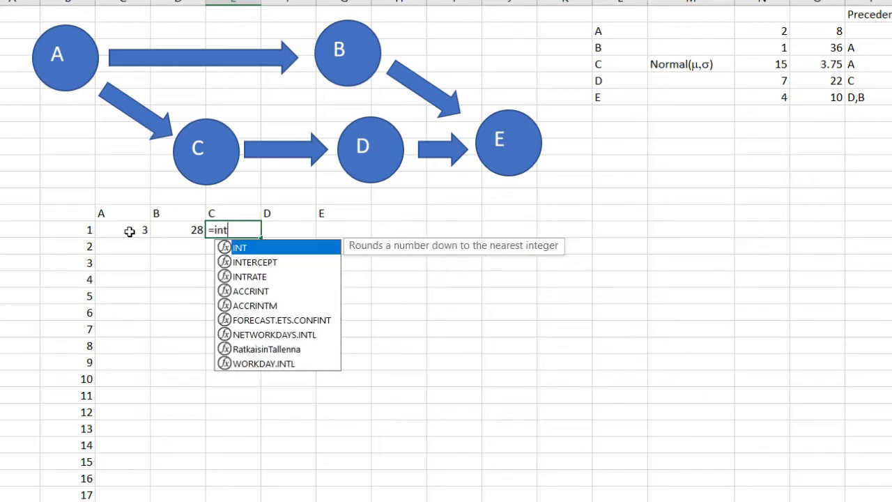
type("(")
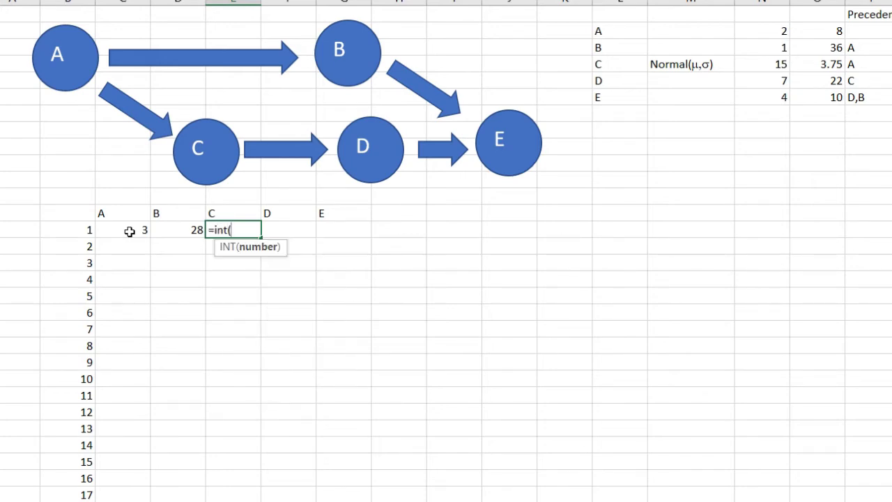
type("norm")
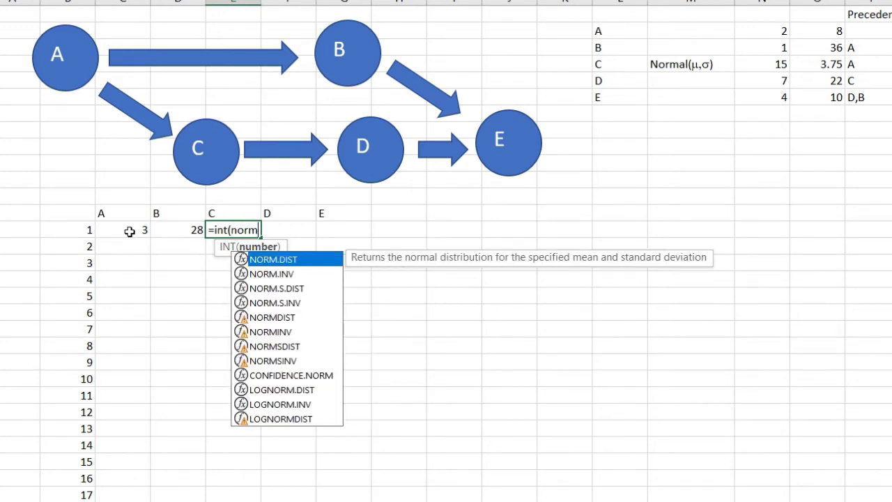
key("Down")
key("Tab")
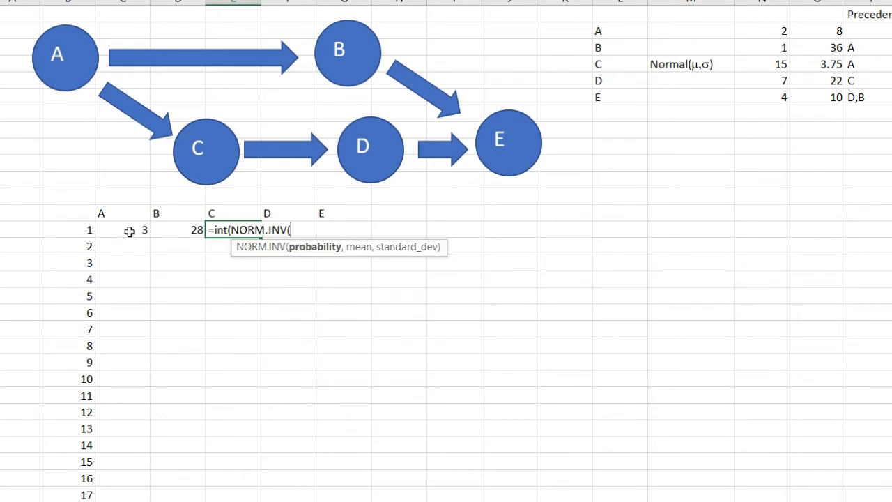
type("ran")
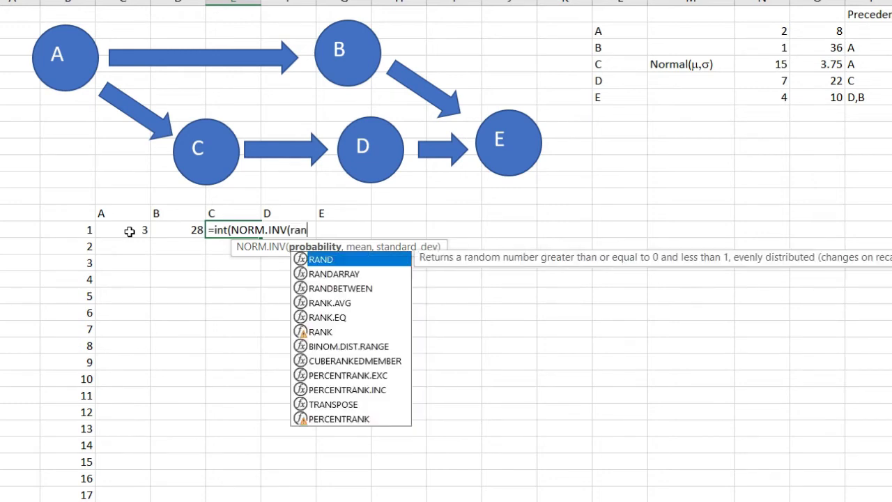
type("d(),")
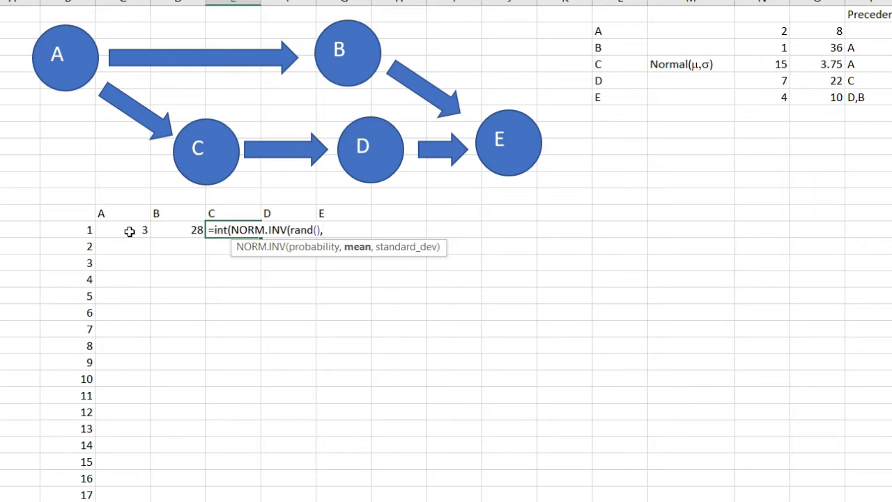
type("15,3.75")
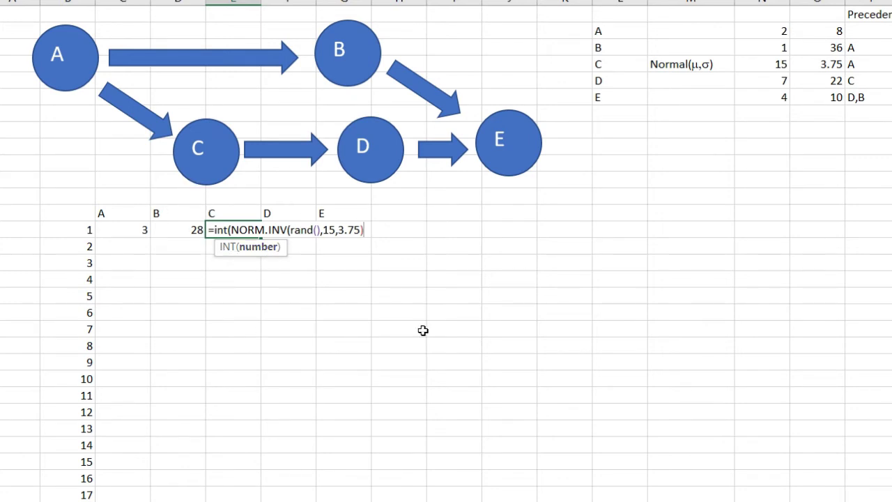
key("Right")
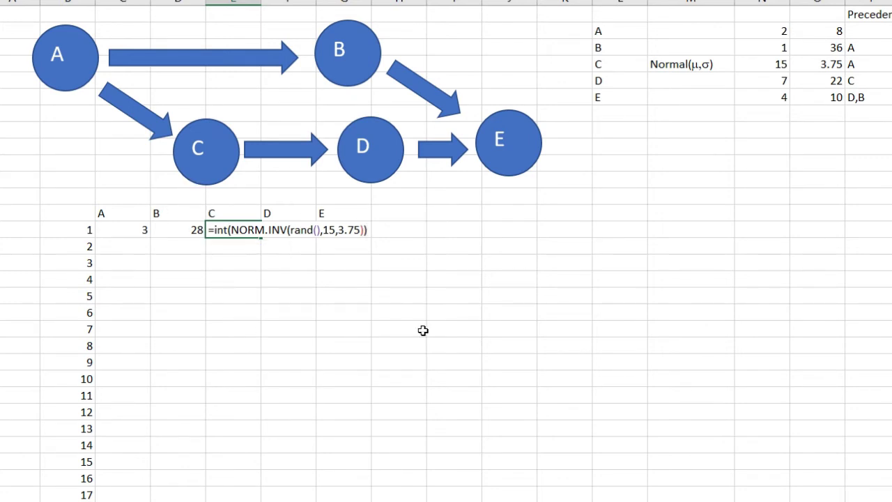
key("Return")
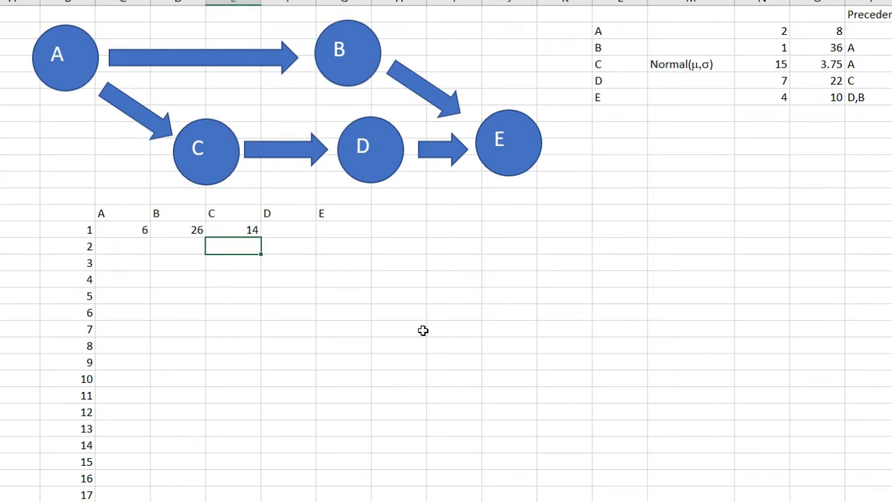
- Simulate task D's duration for the first run in F14 with =RANDBETWEEN(7,22)
left_click(293, 229)
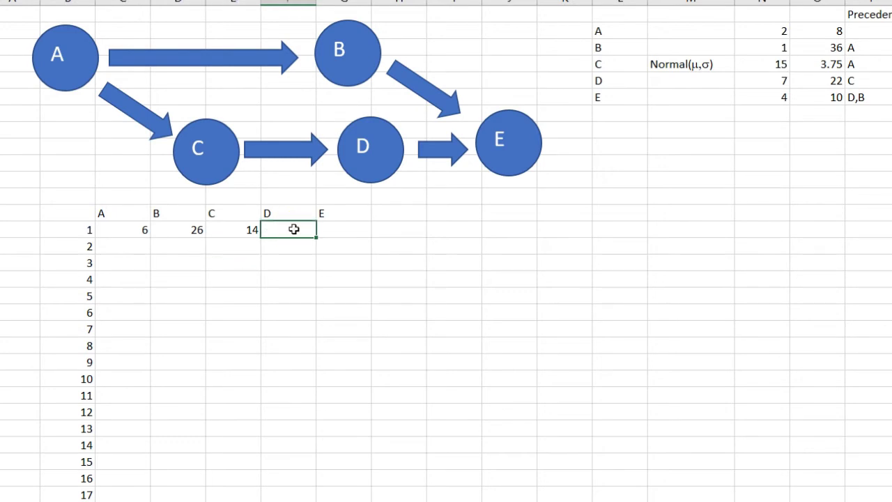
type("=rand")
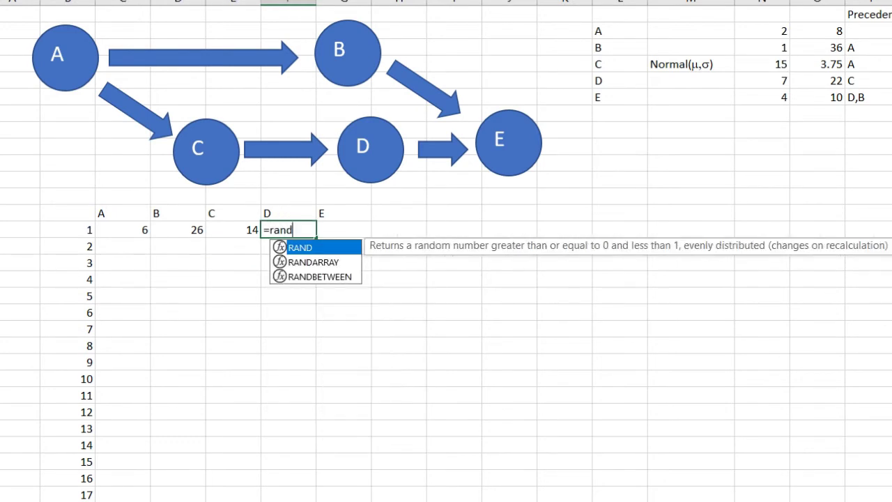
key("Down")
key("Down")
key("Tab")
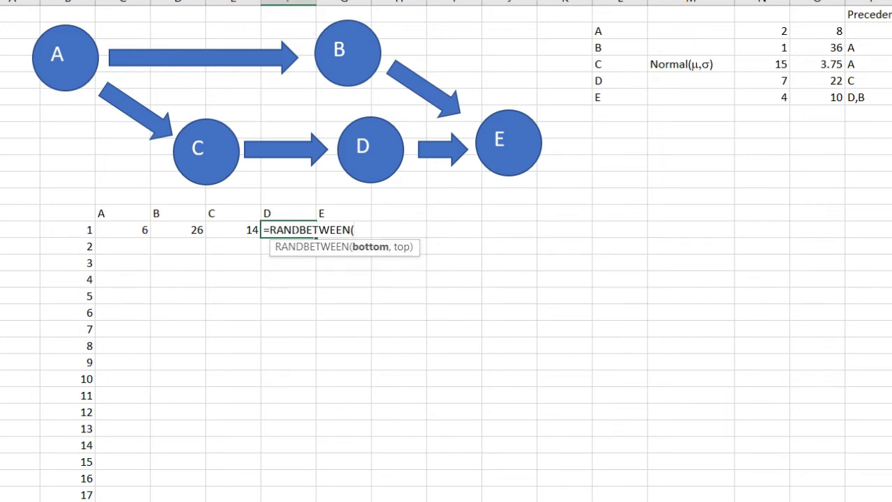
type("7,22)")
key("Return")
- Simulate task E's duration for the first run in G14 with =RANDBETWEEN(4,10)
key("Up")
key("Right")
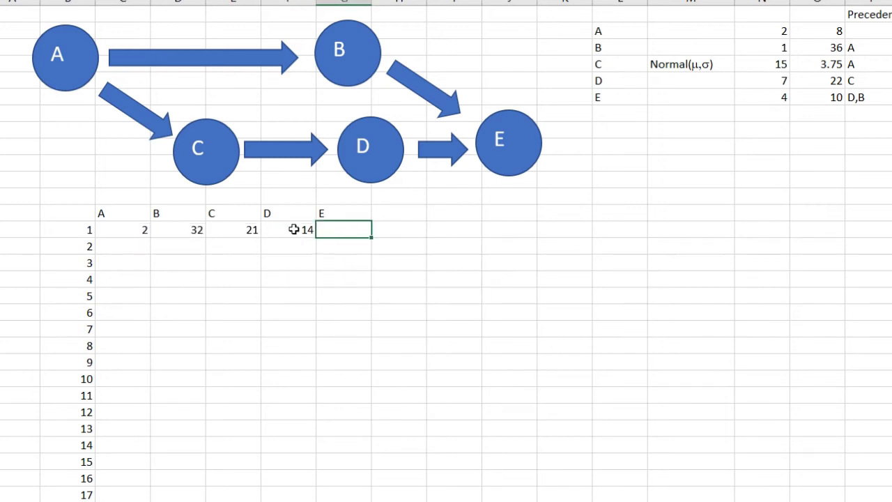
type("=rand")
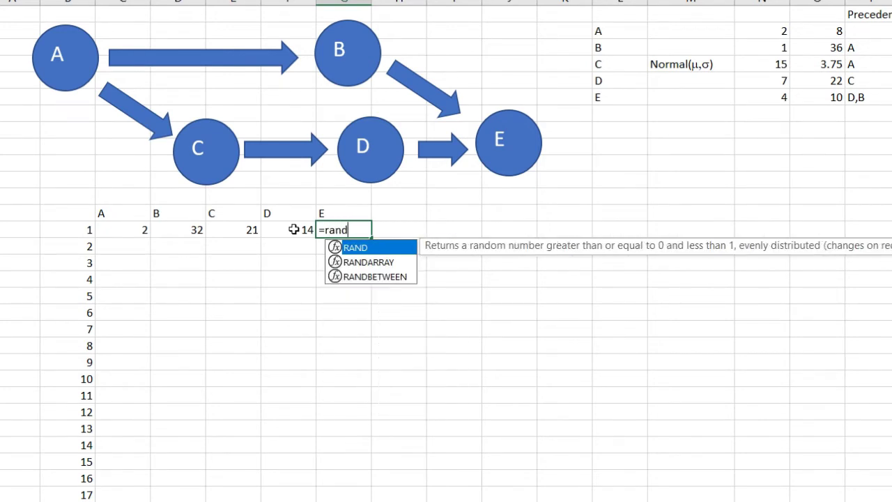
key("Down")
key("Down")
key("Tab")
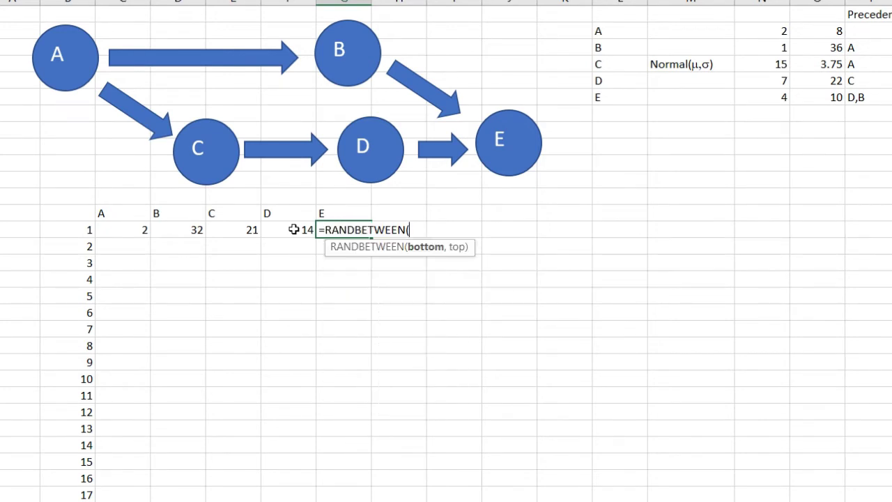
type("4,10")
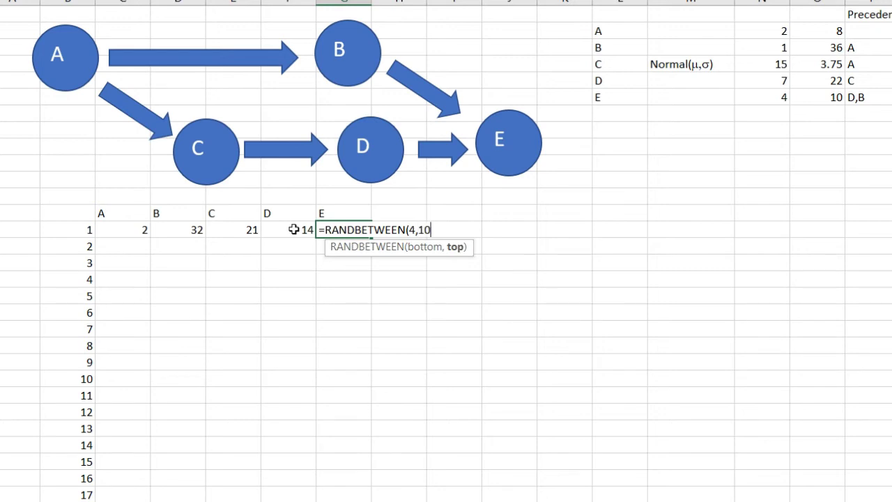
type(")")
key("Tab")
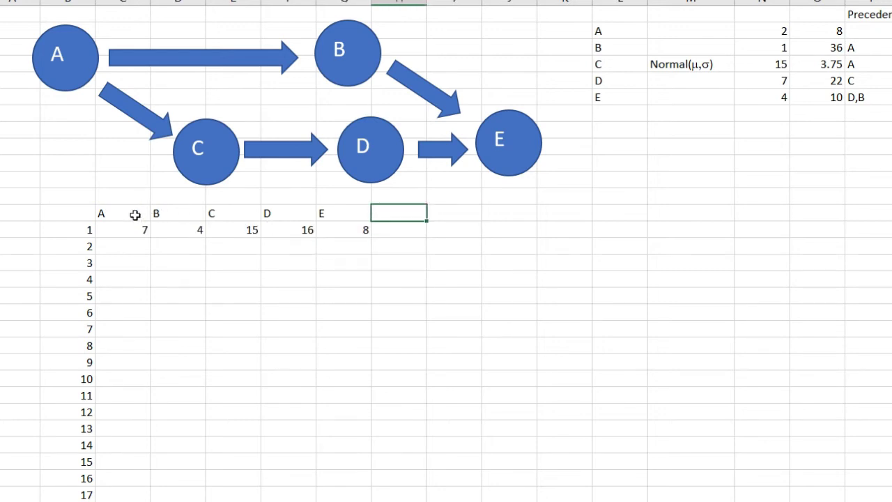
- Fill the five duration formulas in C14:G14 down alongside all the run numbers
left_click_drag(134, 211, 139, 228)
double_click(372, 239)
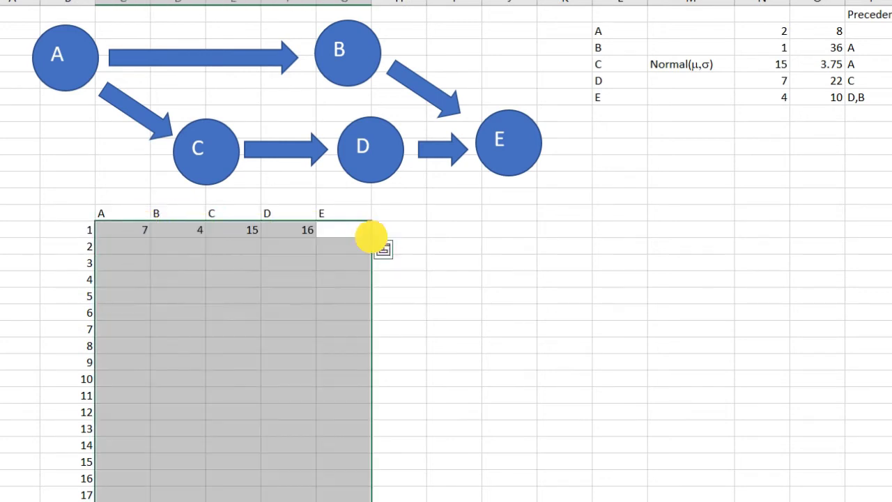
- Check the last rows of the filled task durations and return to the network diagram above the simulation
left_click(309, 279)
key("ctrl+Down")
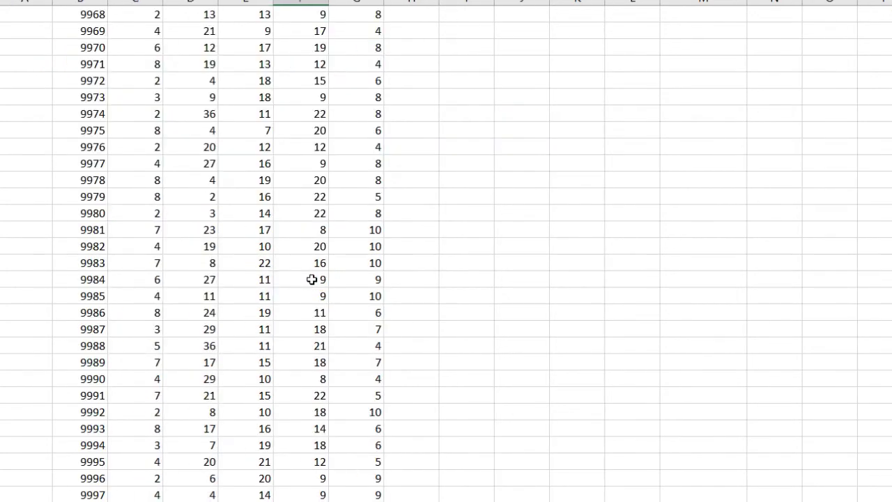
key("ctrl+Up")
scroll(311, 278, "up", 2)
key("Right")
key("Right")
key("Up")
key("Right")
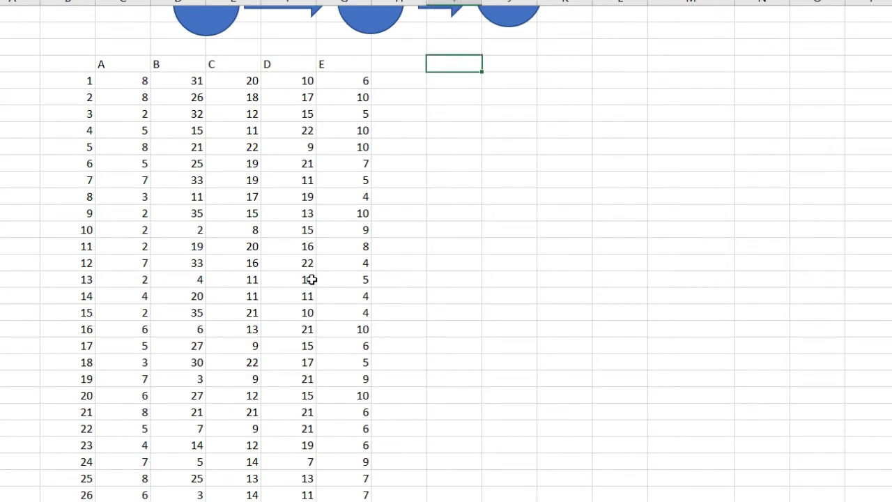
key("Up")
key("Up")
key("Up")
key("Up")
key("Up")
key("Up")
key("Up")
key("Up")
key("Up")
key("Up")
key("Up")
key("Up")
key("Down")
key("Down")
key("Down")
key("Down")
key("Down")
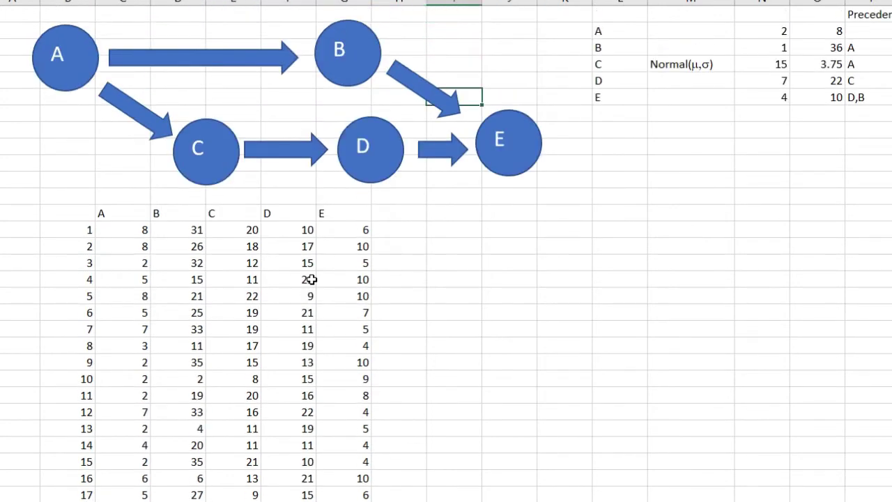
- Enter the path header AB in I13, one column apart from the task durations
left_click(463, 208)
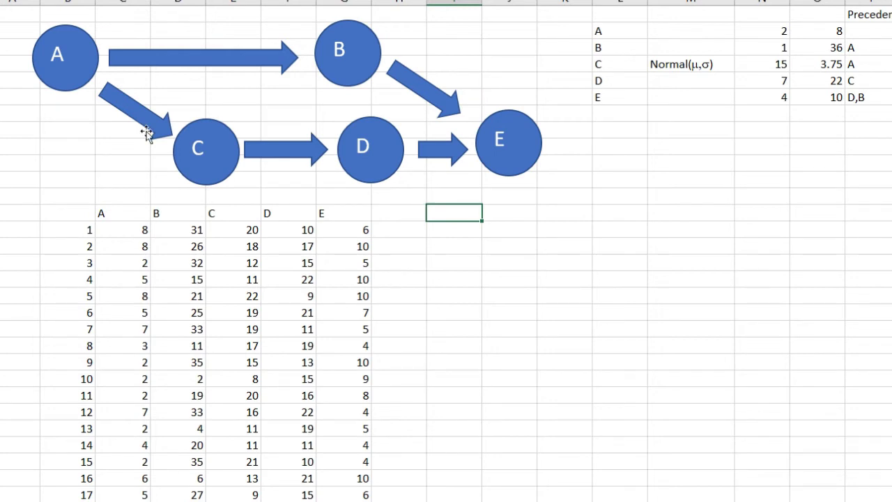
left_click(122, 229)
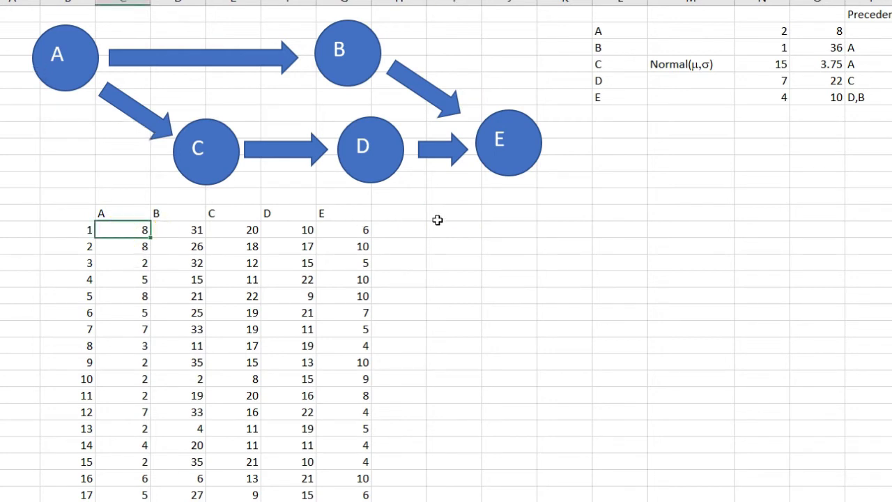
left_click(468, 218)
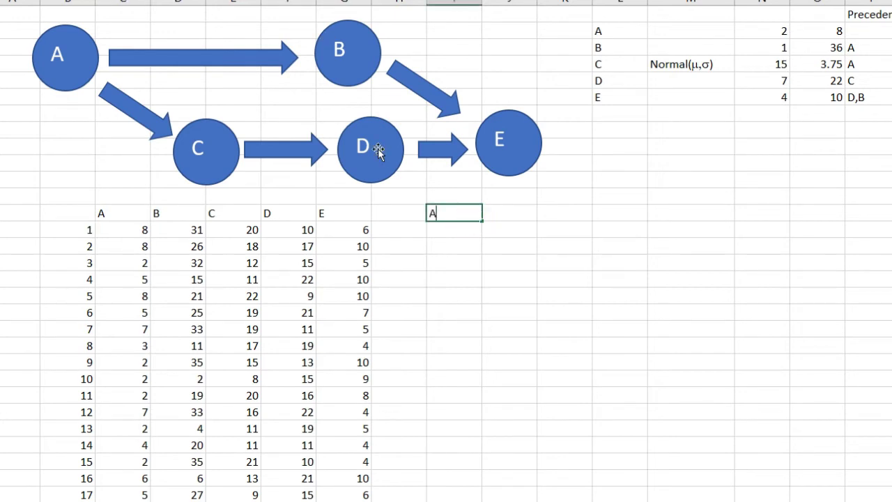
key("Return")
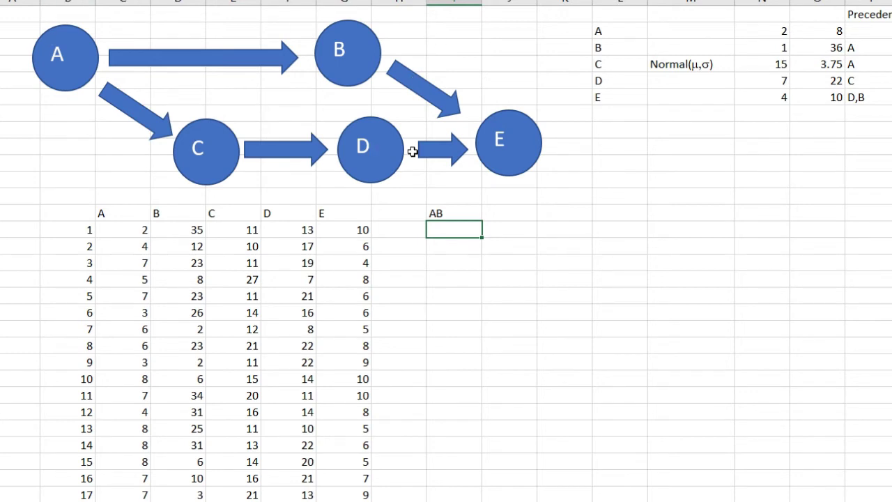
- Calculate the first run's AB path duration in I14 with =C14+D14
type("=")
key("Left")
key("Left")
key("Left")
key("Left")
key("Left")
key("Left")
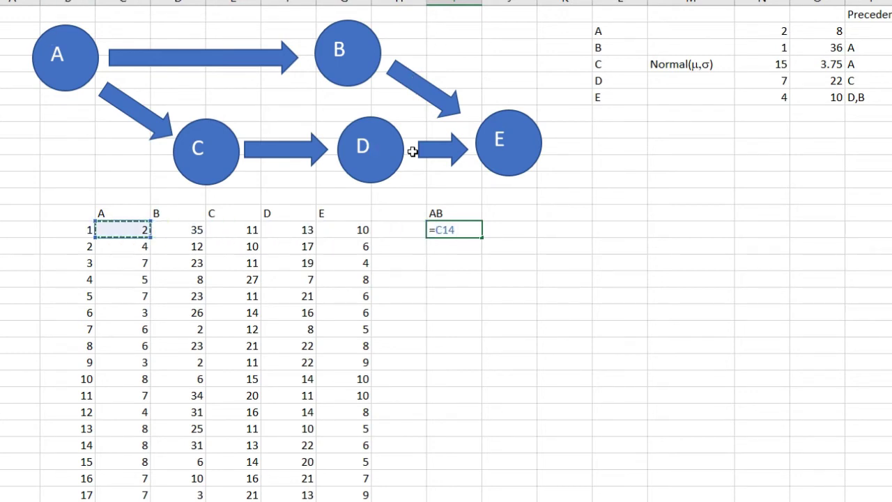
type("+")
key("Left")
key("Left")
key("Left")
key("Left")
key("Left")
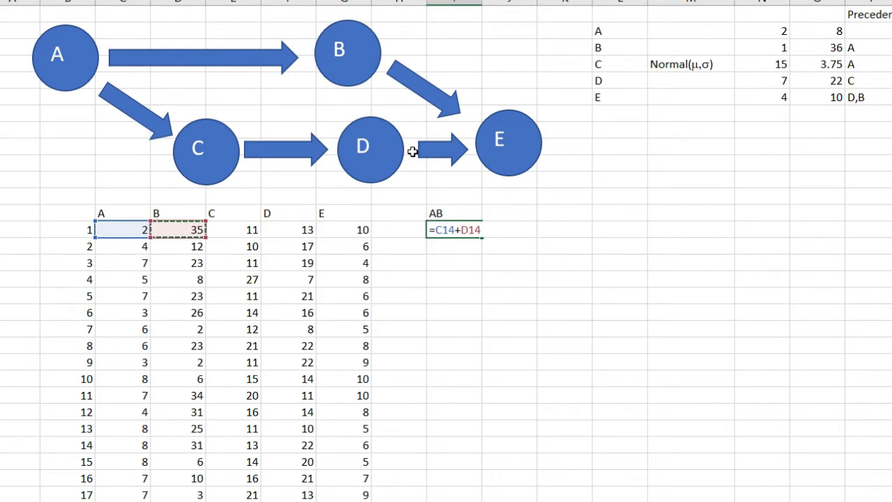
key("Return")
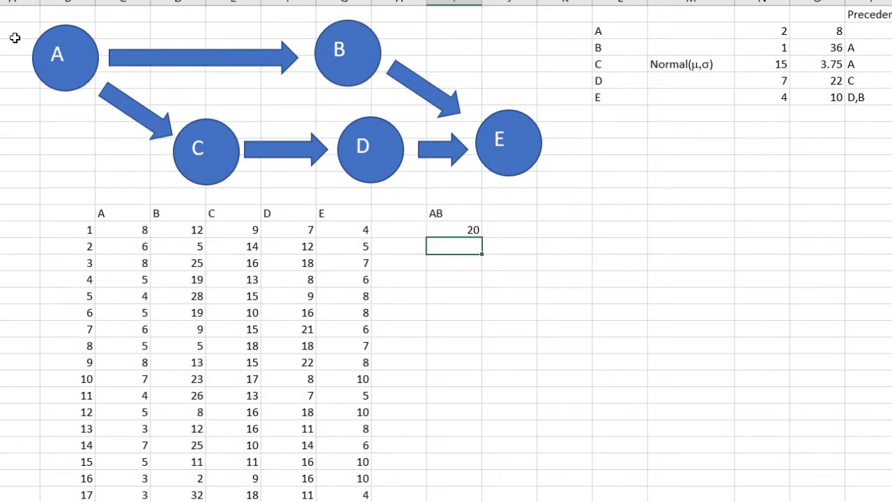
- Enter the path header AC in J13 beside the AB header
left_click(483, 214)
type("A")
key("Return")
- Calculate the first run's AC path duration in J14 by adding task C's E14 and task A's C14
type("=")
key("Left")
key("Left")
key("Left")
key("Left")
key("Left")
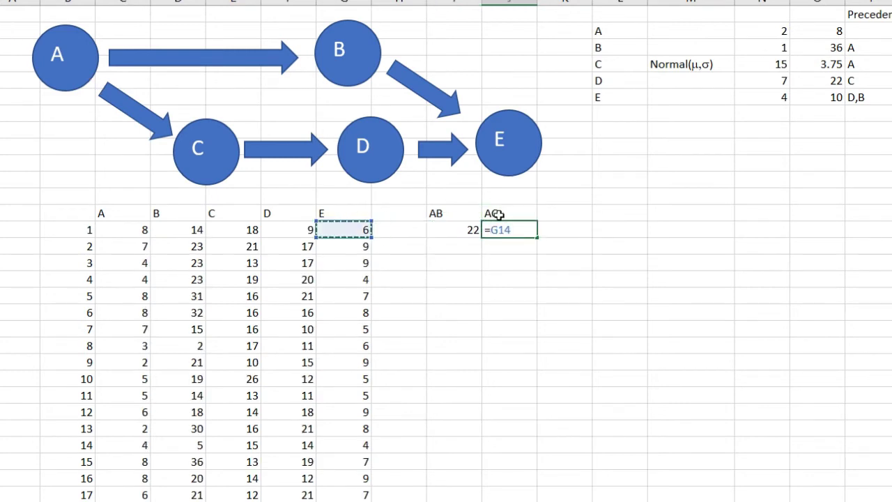
type("+")
key("Left")
key("Left")
key("Left")
key("Left")
key("Left")
key("Left")
key("Left")
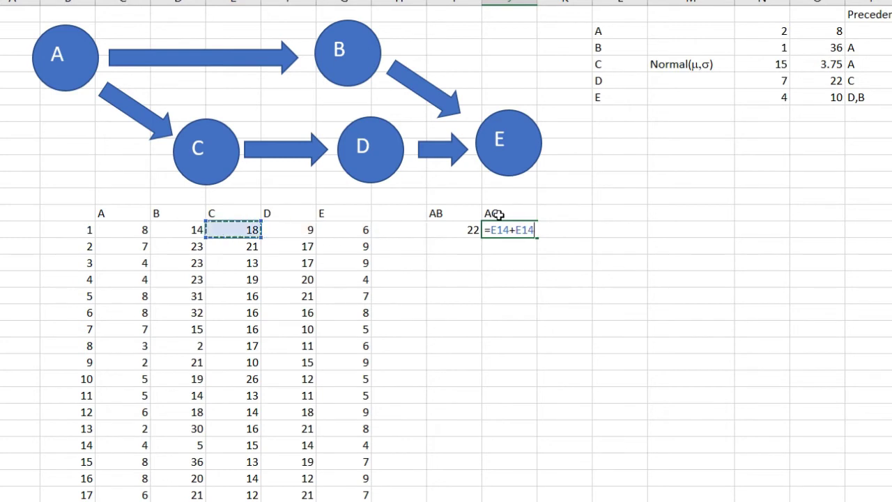
key("Return")
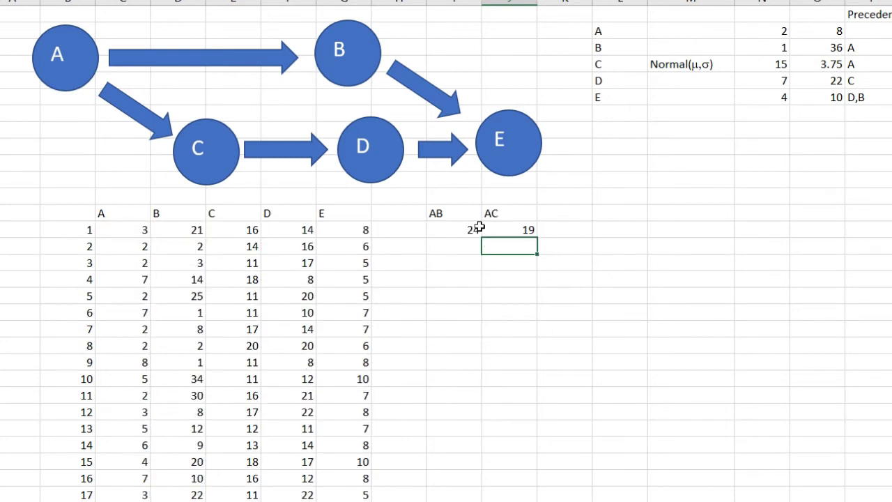
- Enter the path header ACD in K13 beside the AC header
left_click(554, 215)
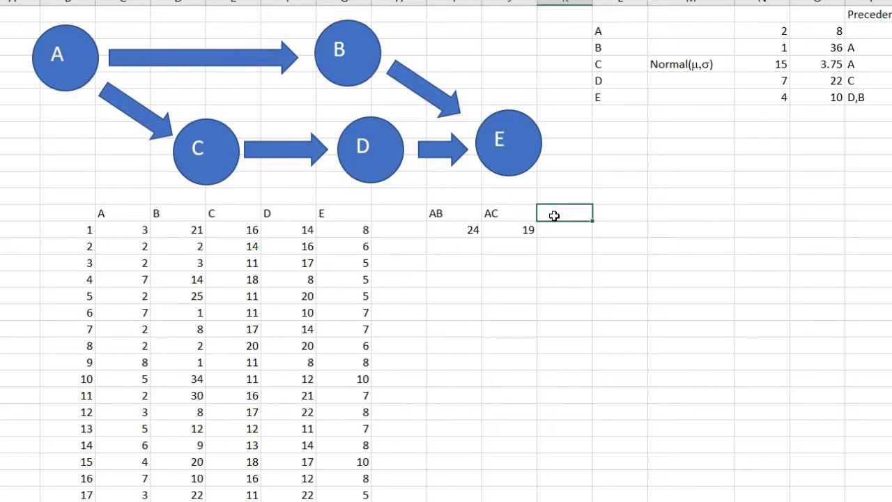
type("ACD")
key("Return")
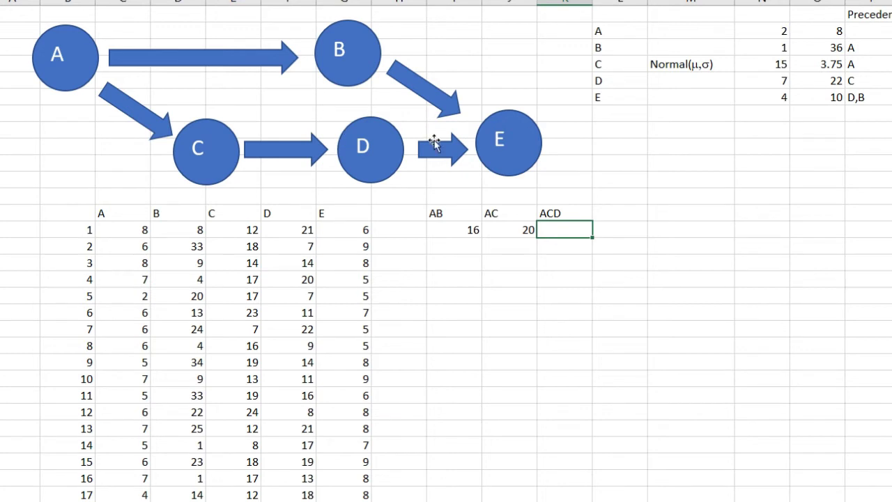
- Calculate the first run's ACD path duration in K14 with =J14+F14
key("Left")
type("+")
key("Left")
key("Left")
key("Left")
key("Left")
key("Left")
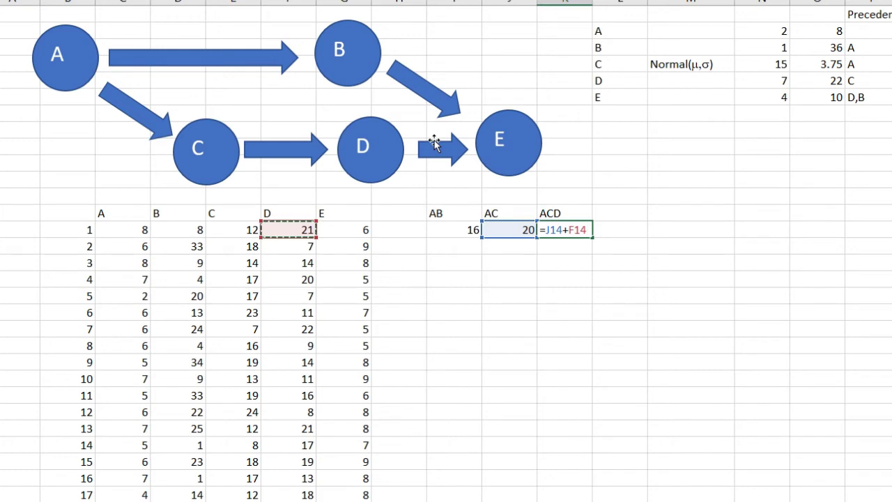
key("Return")
- Enter the header AB | ACD in L13 beside the ACD header
key("Up")
key("Up")
key("Right")
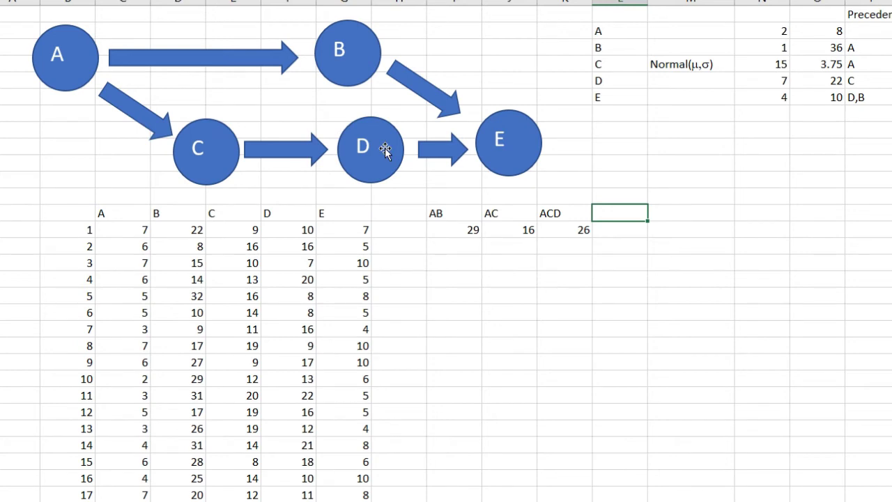
type("B | ACD")
key("Return")
- Calculate the longer of the first run's ACD and AB paths in L14 with =MAX(K14,I14)
type("=max(")
key("Left")
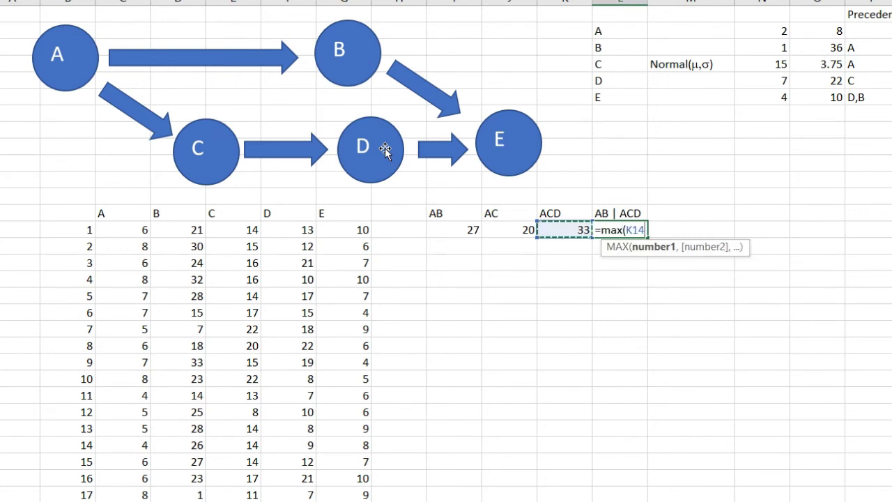
type(",")
key("Left")
key("Left")
key("Left")
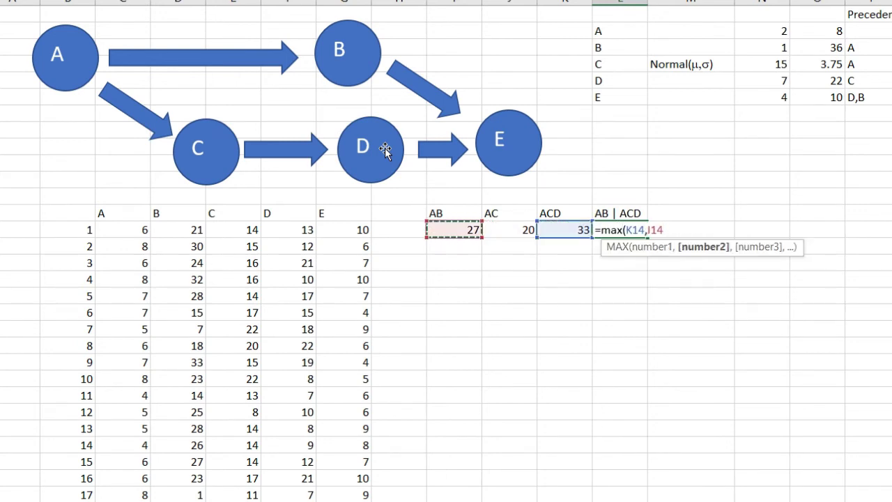
type(")")
key("Return")
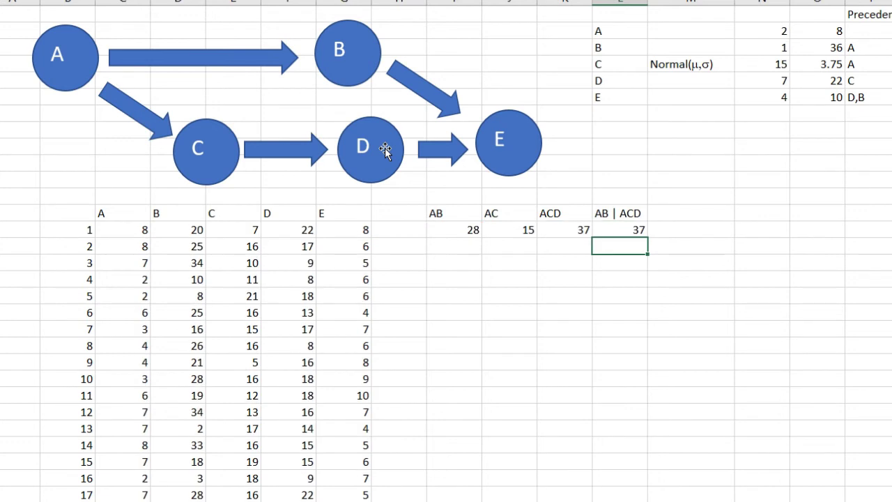
- Enter the header +E in M13 beside the AB | ACD header
left_click(687, 212)
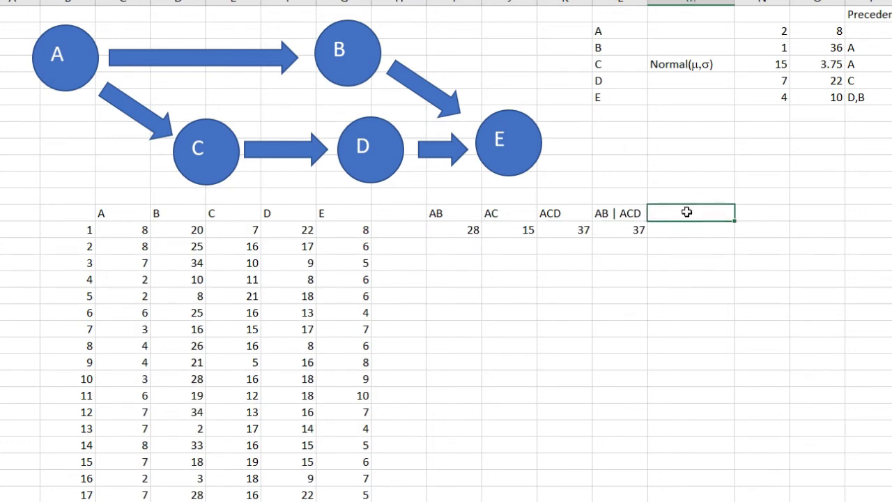
type("+E")
key("Return")
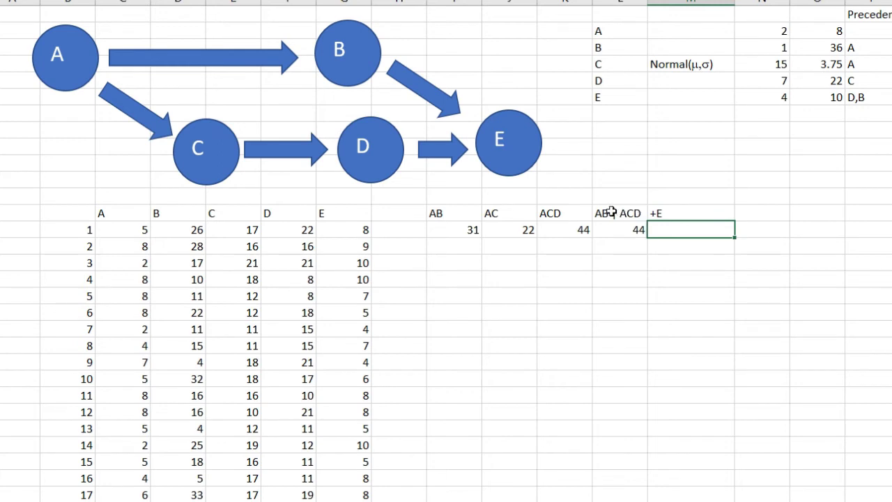
- Add task E's duration to the first run's longest path in M14 with =L14+G14
type("=")
key("Left")
type("+")
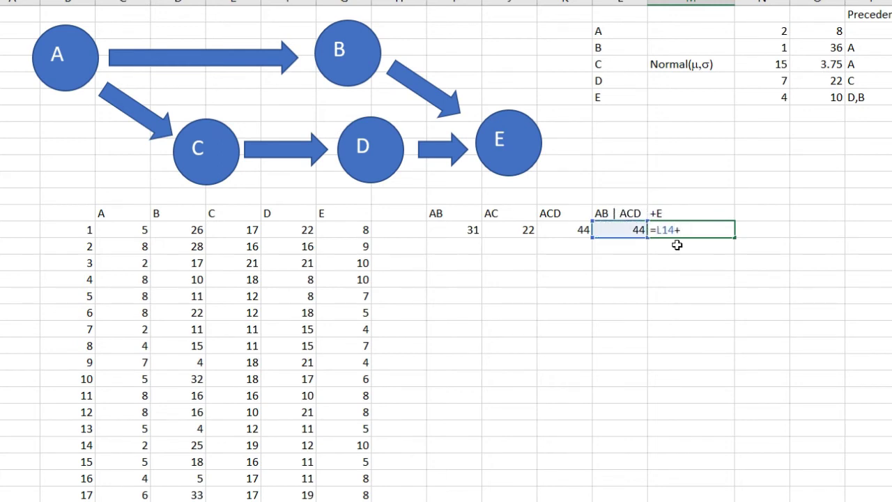
key("Left")
key("Left")
key("Left")
key("Left")
key("Left")
key("Left")
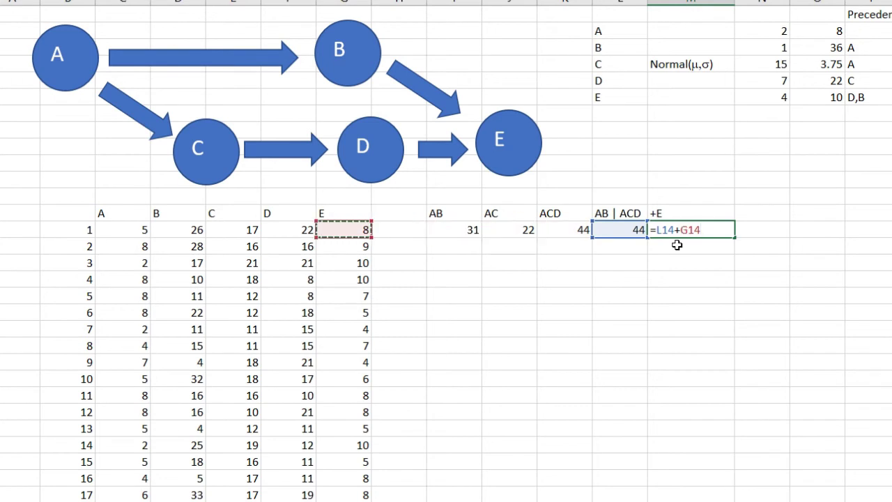
key("Return")
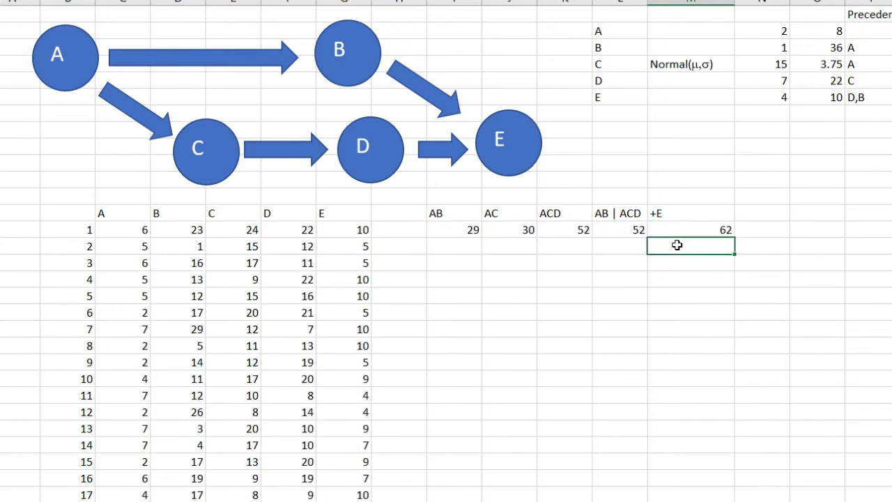
- Move the path headers and first-run formulas from I13:M14 to H13:L14, directly beside the task E column
left_click(669, 230)
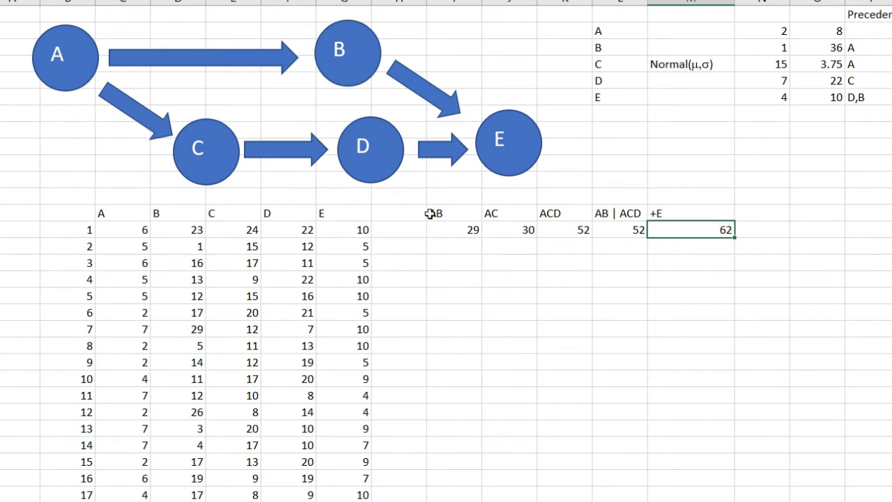
left_click_drag(457, 212, 674, 225)
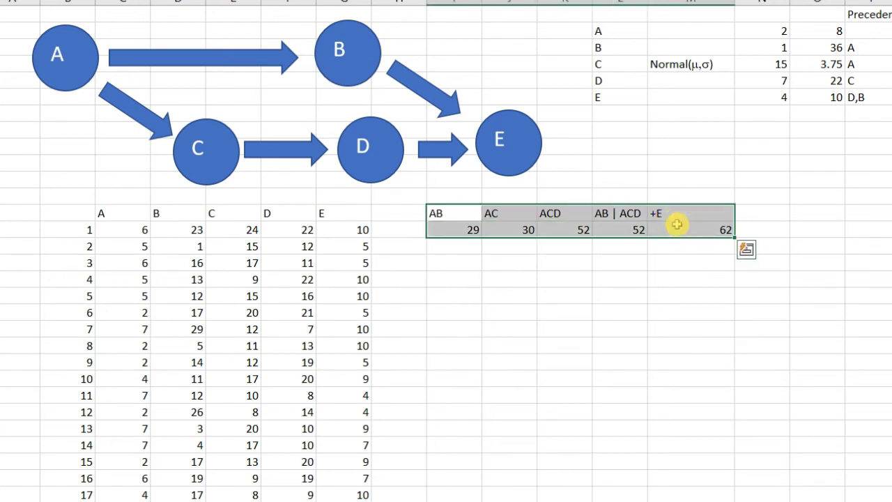
left_click_drag(427, 212, 406, 209)
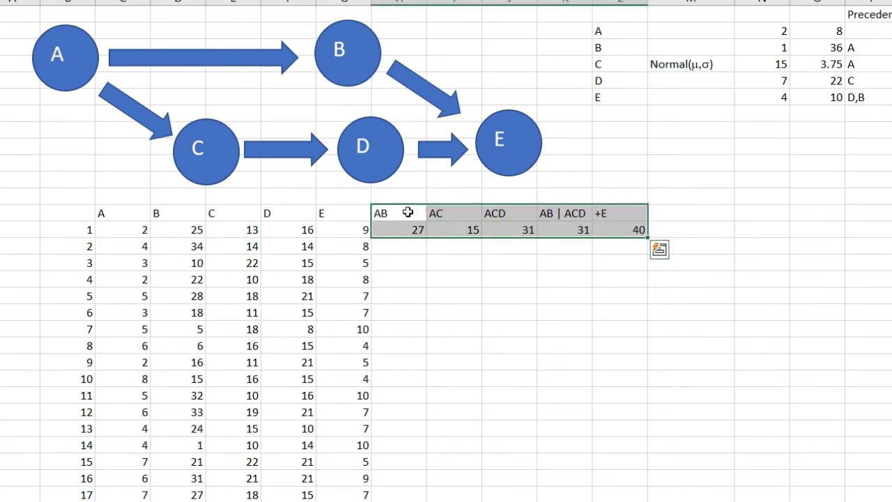
- Fill the first run's path formulas in H14:L14 down through all simulation runs
left_click(635, 229)
left_click(609, 229)
left_click_drag(609, 228, 390, 228)
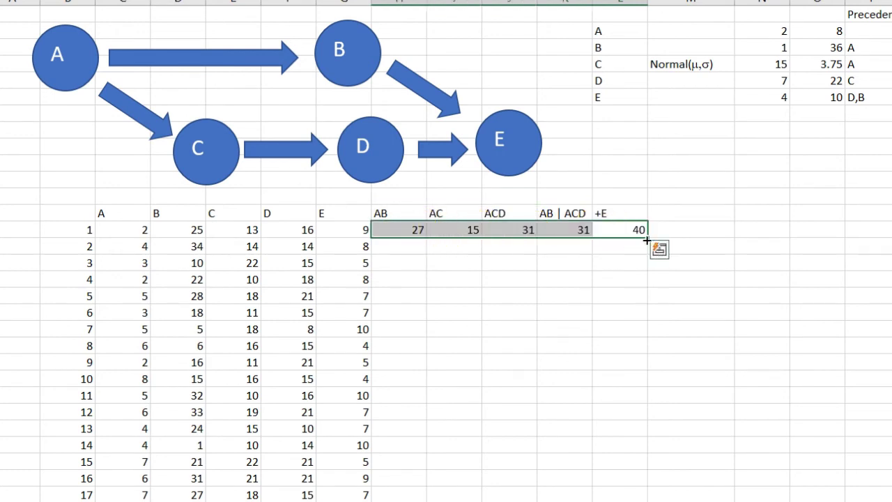
double_click(647, 237)
- Move the whole block of path columns H to L, headers included, to columns I to M, leaving column H blank
left_click(400, 209)
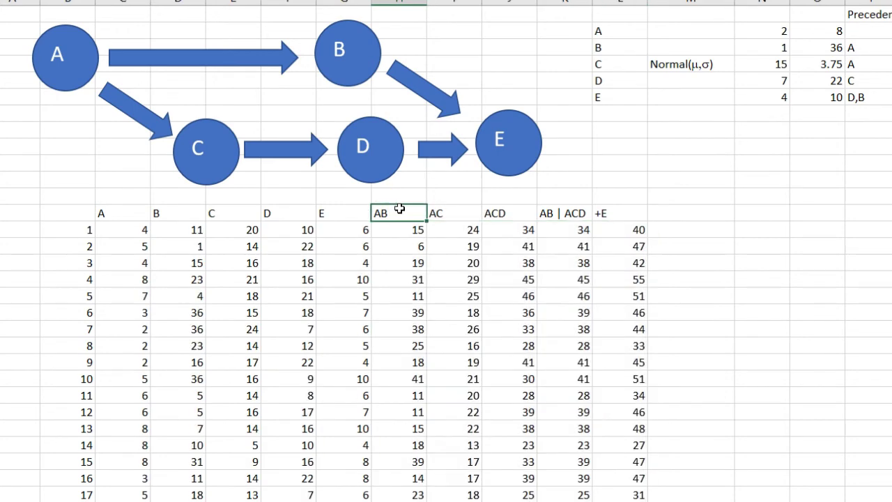
key("ctrl+shift+Right")
key("ctrl+shift+Down")
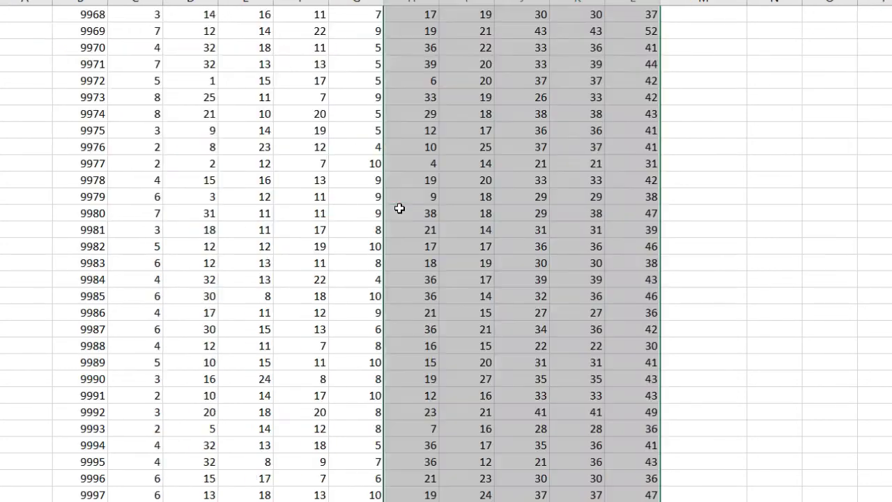
left_click_drag(655, 194, 678, 191)
left_click(637, 192)
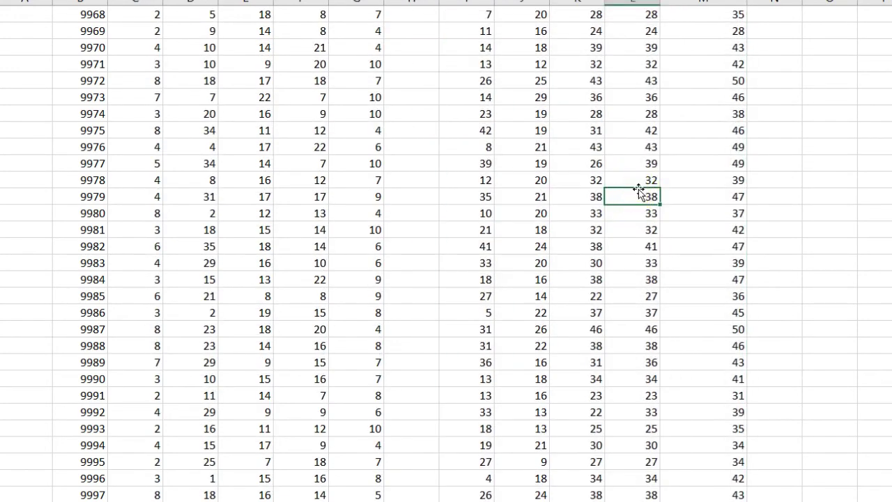
- Enter the header Critcal Path in N13 beside the +E header
key("ctrl+Up")
key("ctrl+Up")
key("Down")
key("Down")
key("Down")
key("Down")
key("Down")
key("Right")
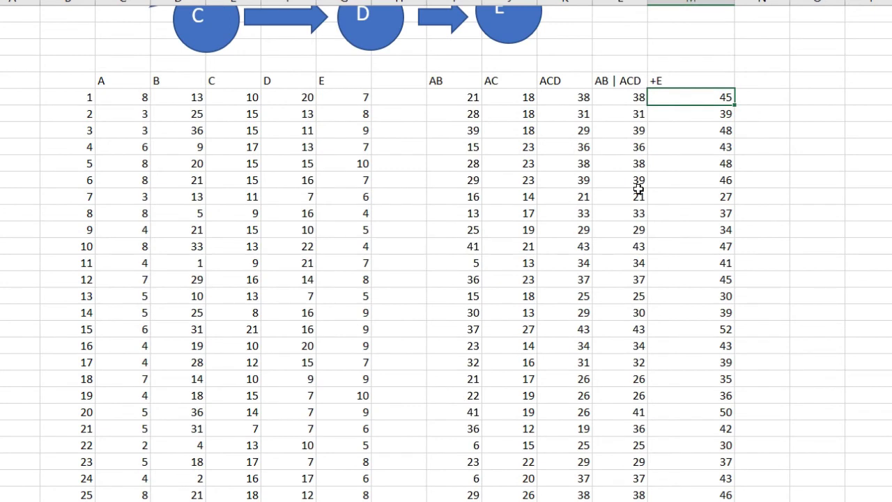
key("Right")
key("Up")
key("Right")
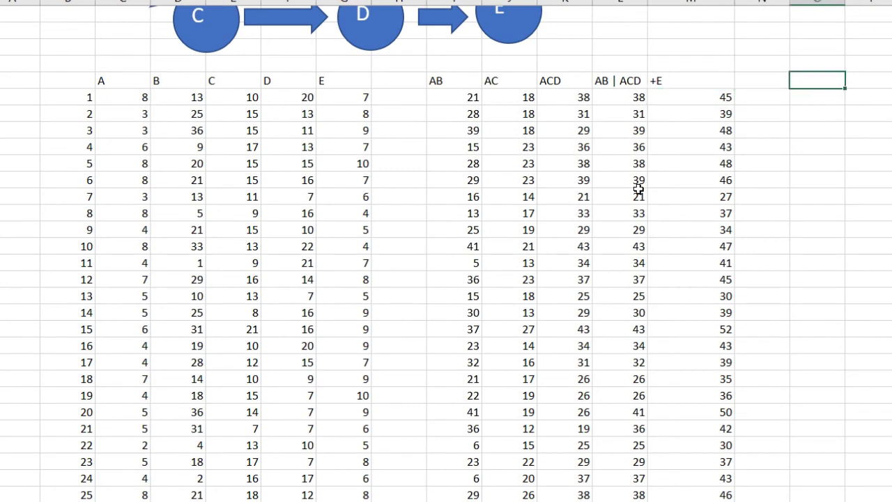
key("Left")
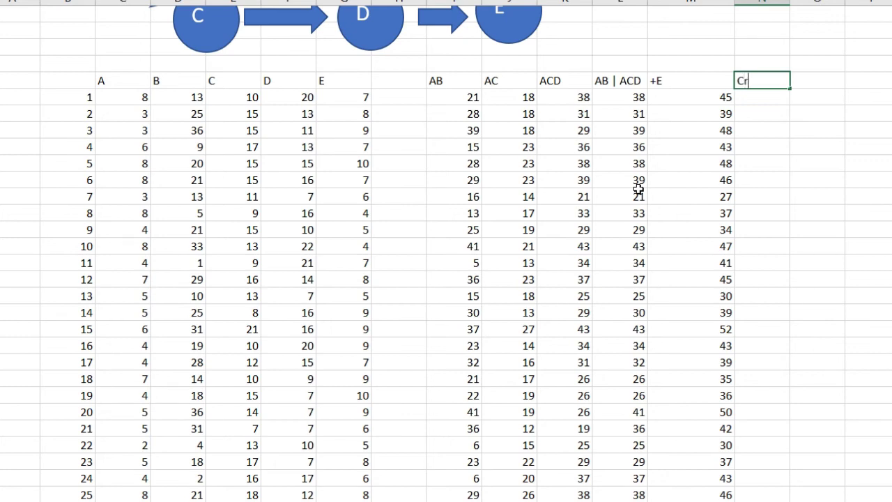
type("Critcal Path")
key("Return")
key("Up")
key("ctrl+Up")
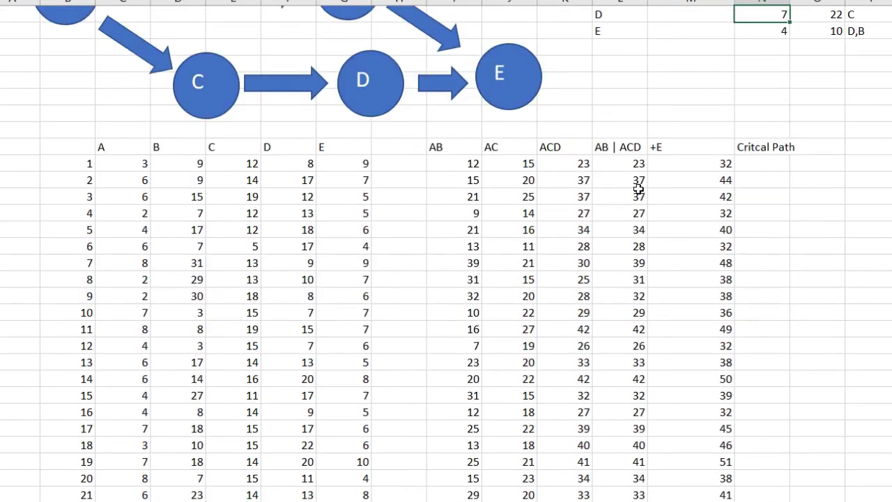
key("Down")
key("Down")
key("Down")
key("Down")
key("Up")
key("ctrl+Up")
key("ctrl+Up")
key("ctrl+Up")
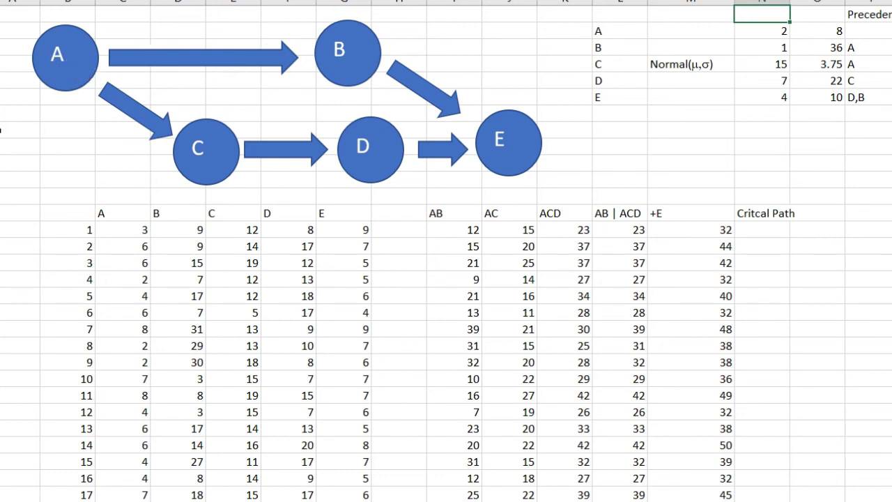
- Begin an IF formula in N14 that tests whether the ACD duration K14 equals the longest path L14
left_click(759, 229)
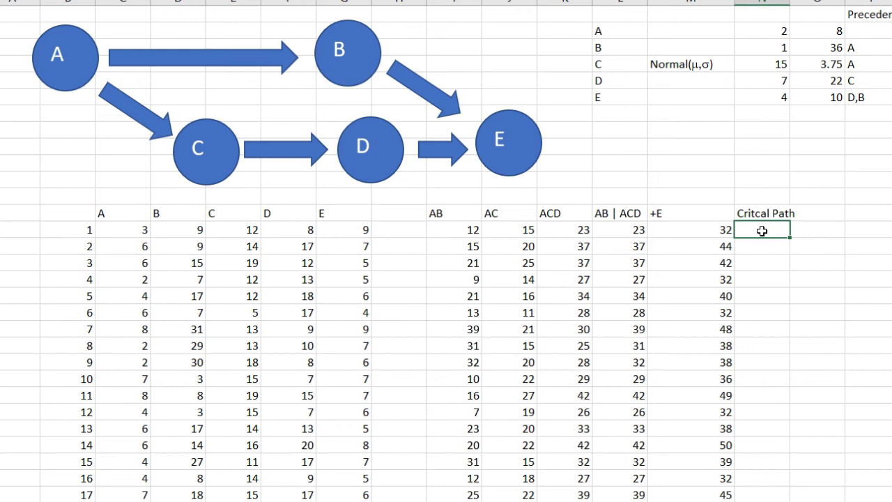
type("=if(")
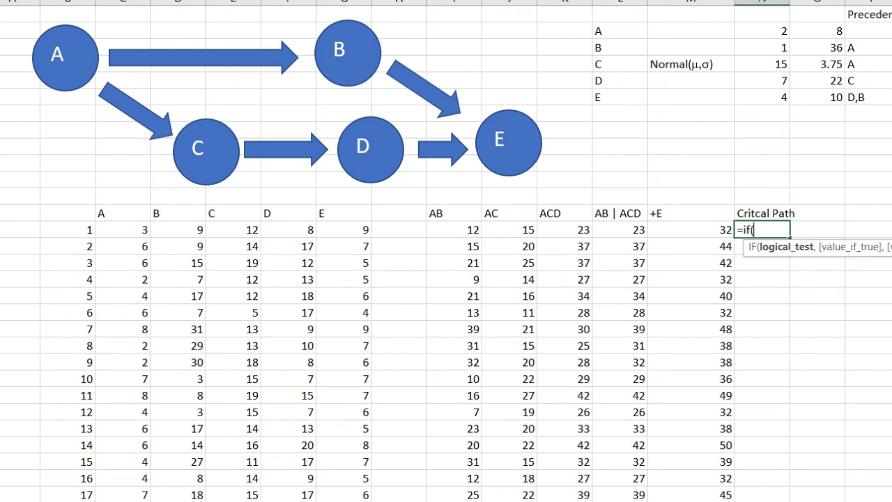
key("Left")
key("Left")
key("Left")
type("=")
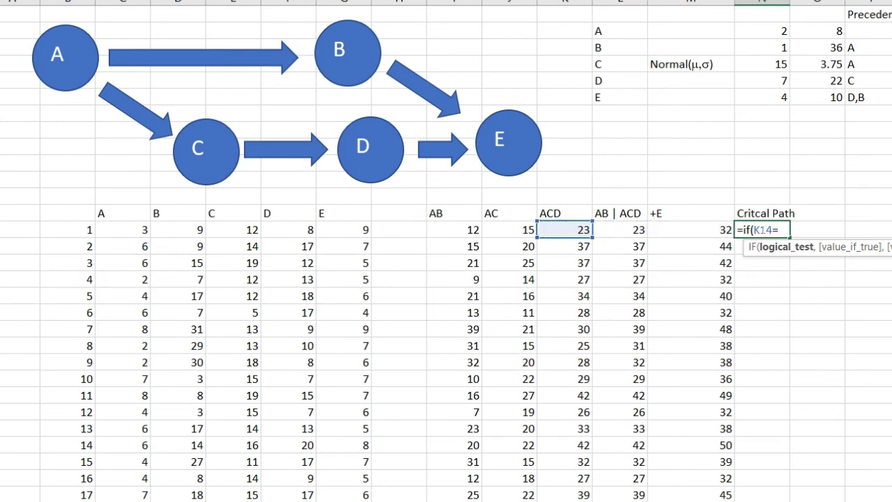
key("Left")
key("Left")
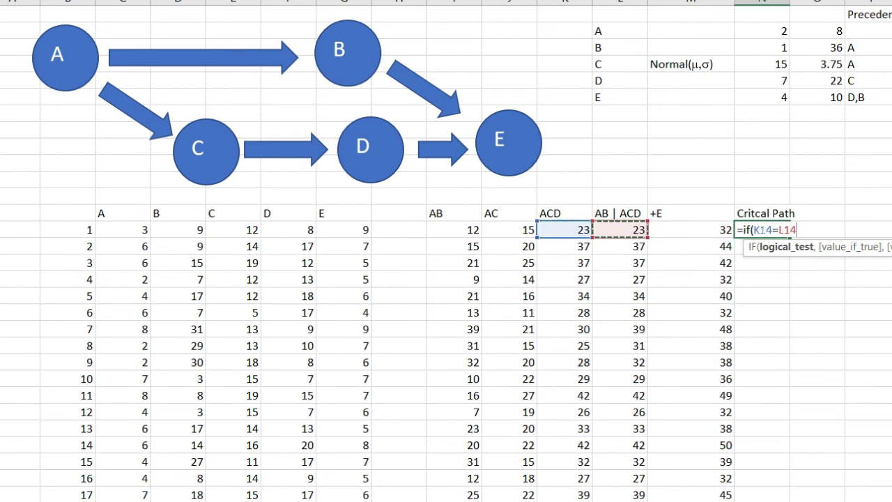
type(",")
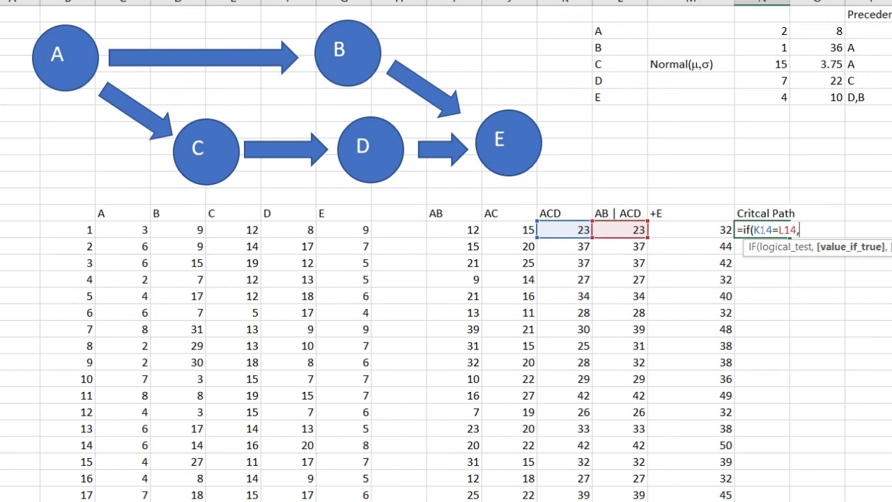
key("Left")
key("Left")
key("Left")
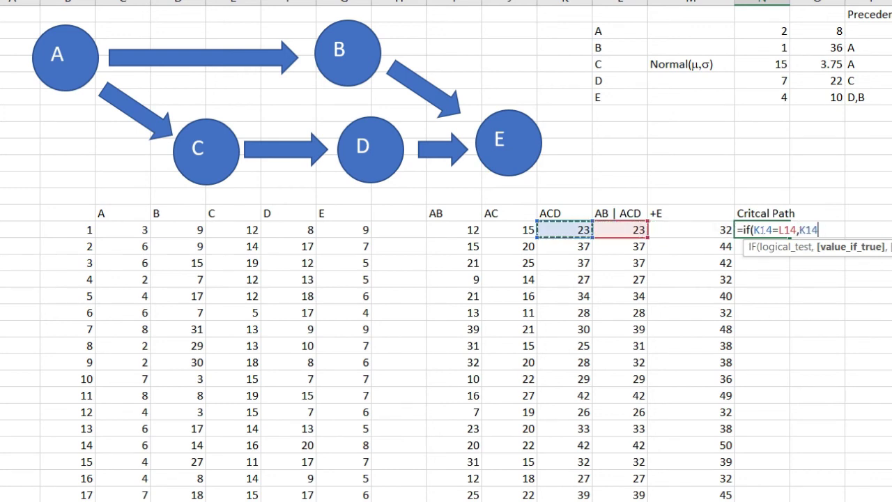
key("BackSpace")
key("BackSpace")
key("BackSpace")
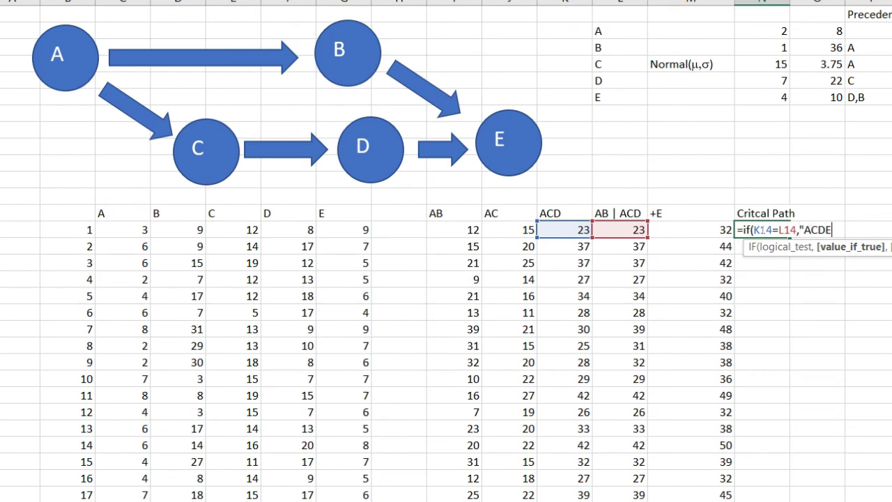
- Complete N14's IF formula to return "ACDE" when the test is true and "ABE" otherwise
type("\",\"")
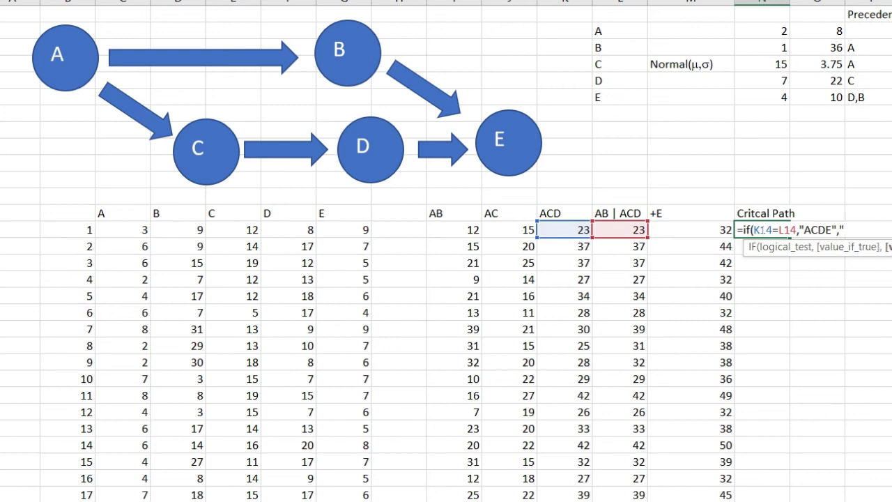
type("ABE\")")
key("Return")
- Fill N14's critical path formula down through all runs and check that it reaches the end of the column
left_click(783, 230)
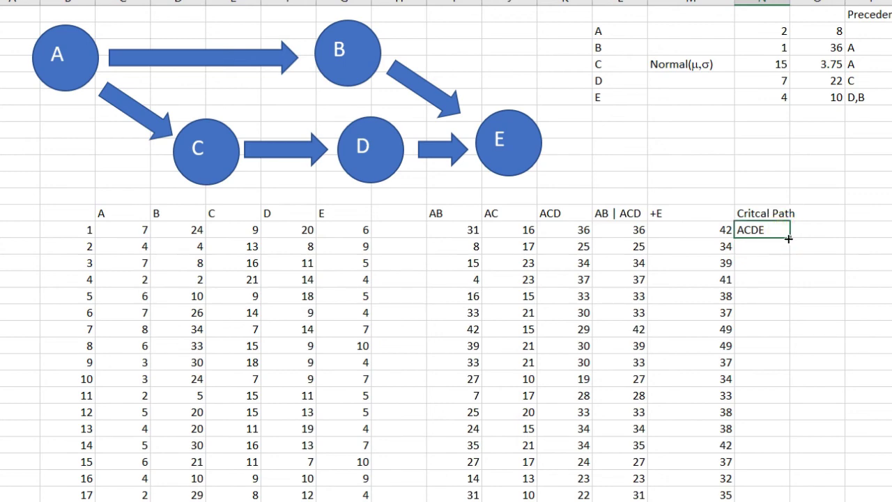
double_click(788, 238)
left_click(768, 298)
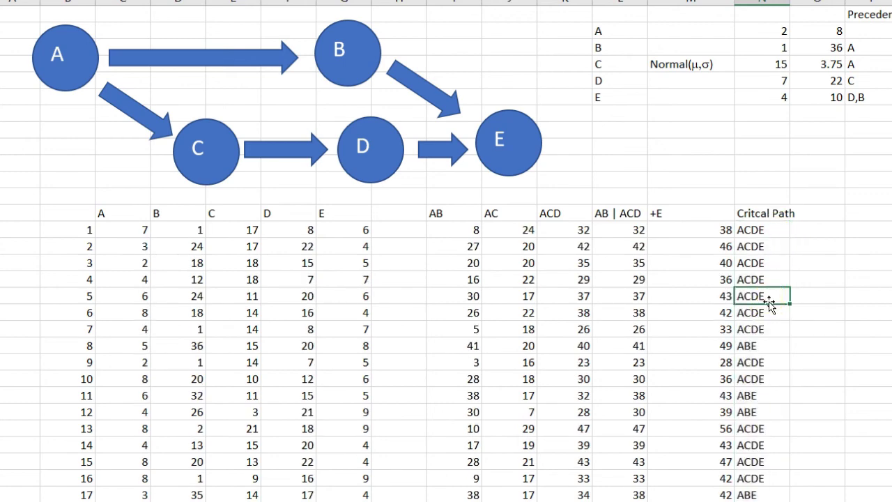
key("ctrl+Down")
key("ctrl+Up")
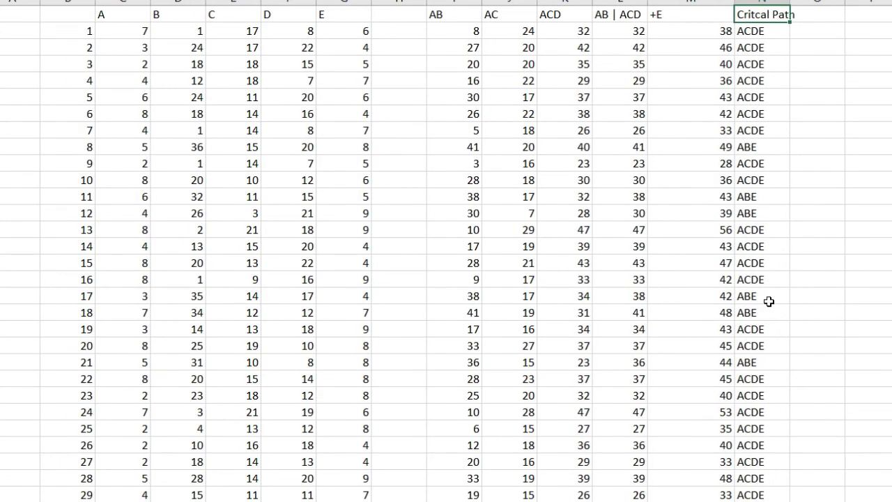
- Enter the label Project Duration in M12, above the +E header
key("Down")
key("Left")
key("Up")
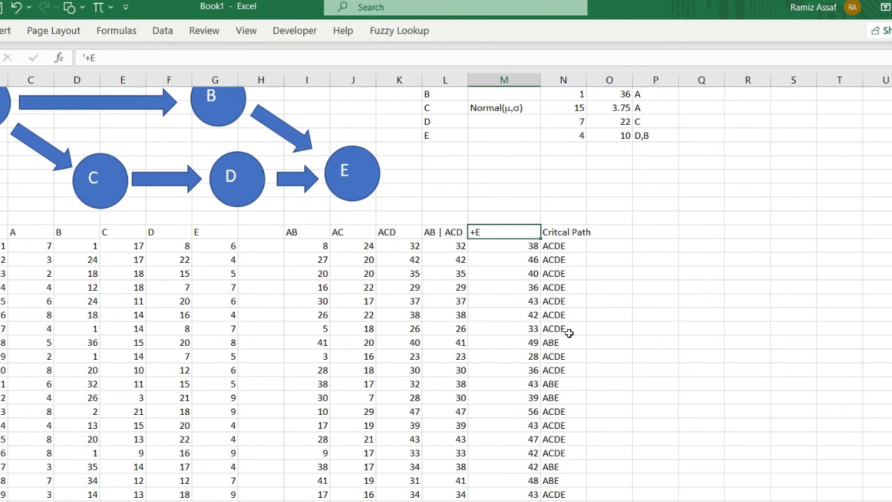
key("Up")
type("F")
type("roject Duration")
key("Return")
- Insert a histogram of the project durations of all runs, using column M from M14 to the end of the data
key("Return")
key("ctrl+shift+Down")
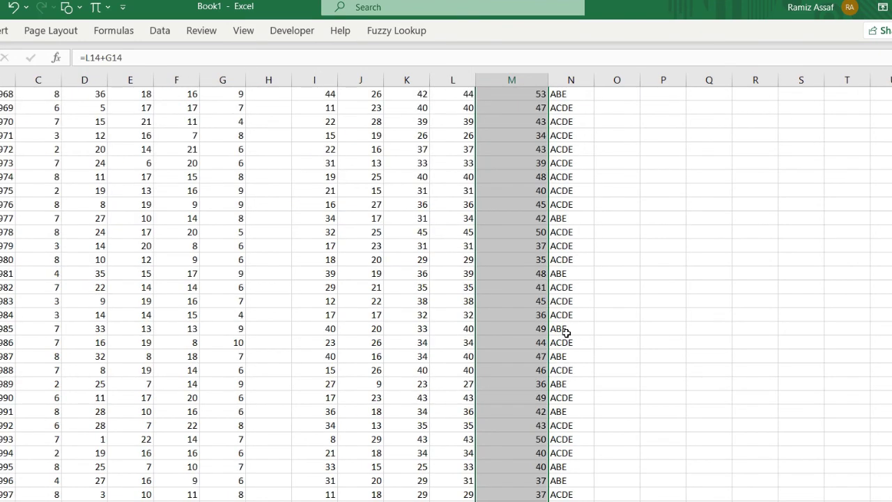
key("ctrl+BackSpace")
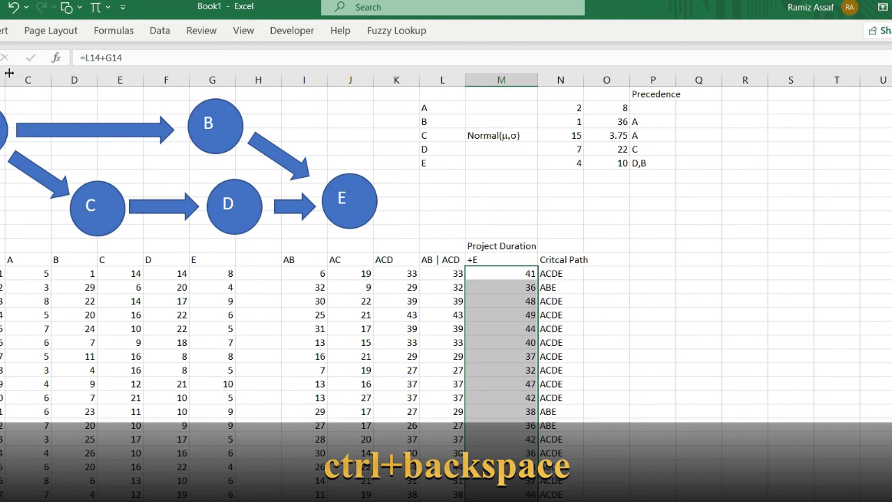
left_click(4, 31)
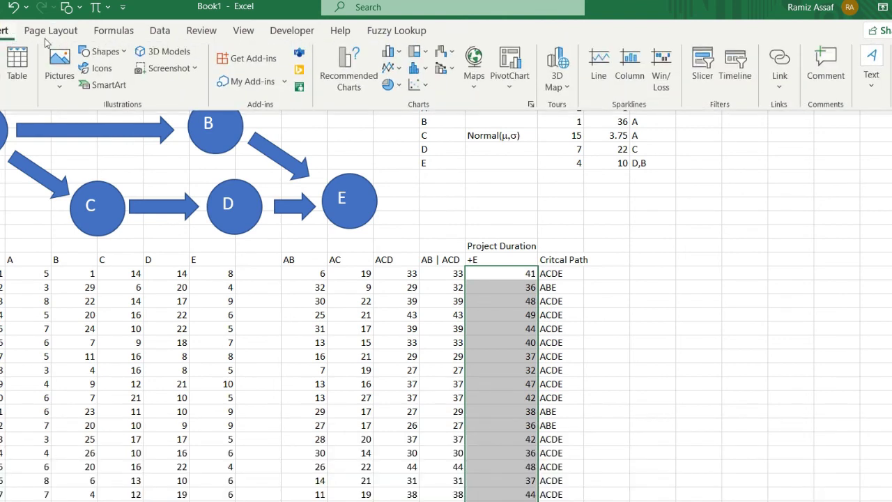
left_click(413, 70)
left_click(425, 117)
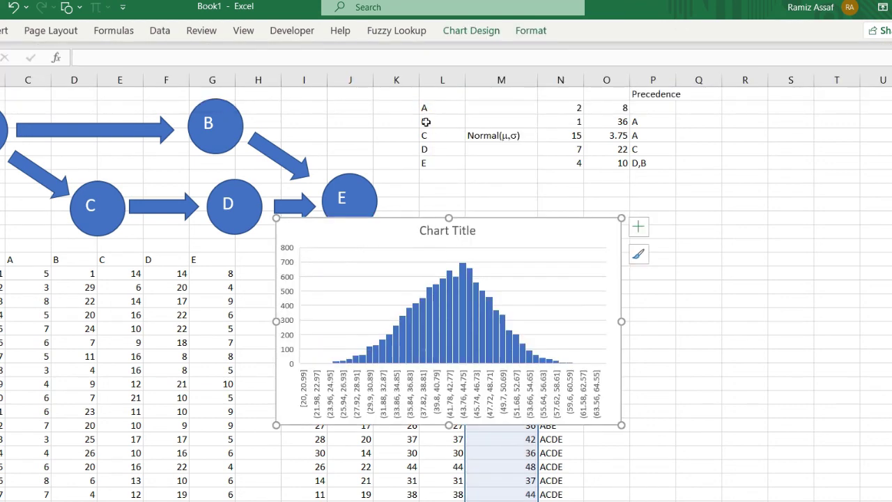
- Move the histogram off the simulation data to the area starting at column O, deselect it and examine the spread of project durations
left_click_drag(370, 225, 696, 118)
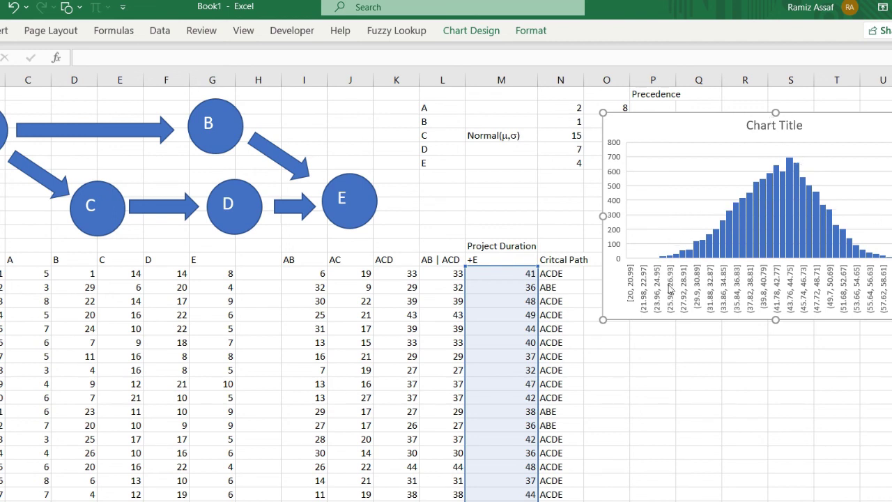
left_click(749, 421)
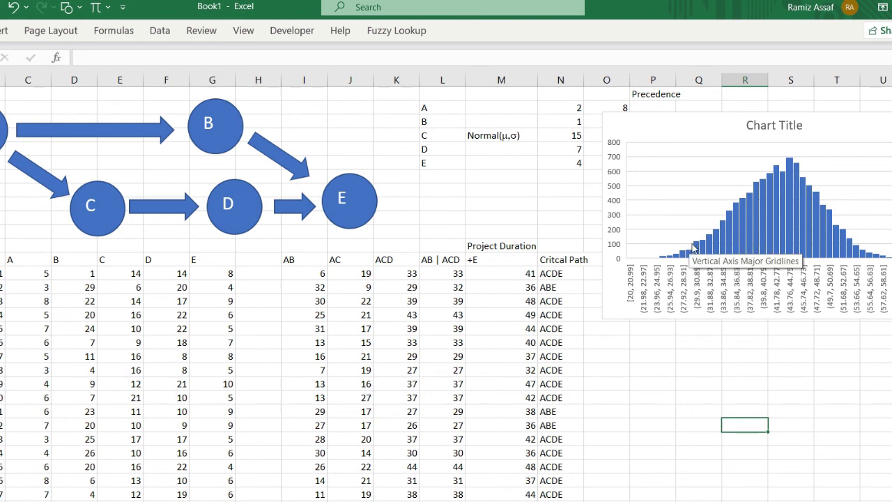
mouse_move(776, 243)
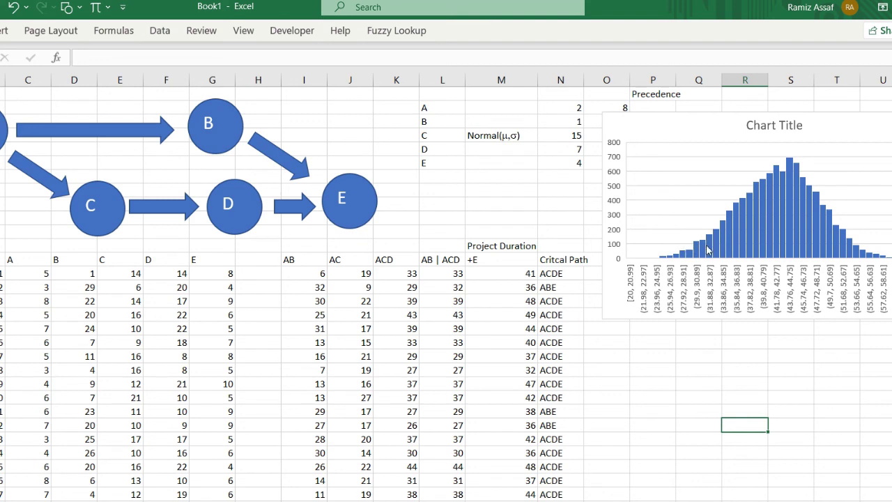
mouse_move(705, 262)
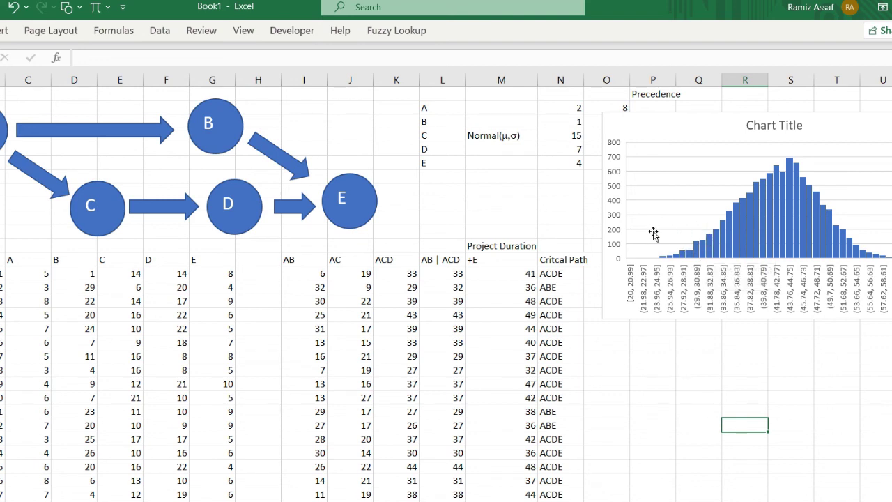